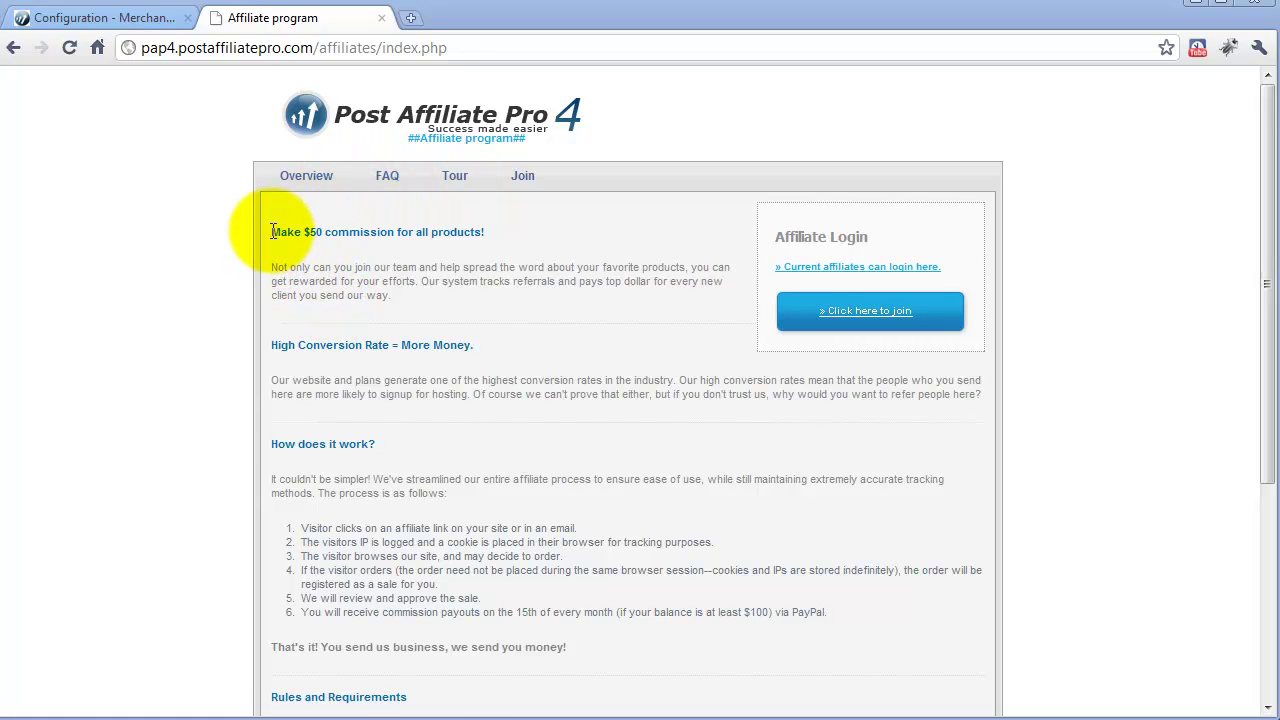
Highlight the 'Make $50 commission' heading on the signup page, then return to the merchant panel
{"action": "left_click_drag", "start_coordinate": [272, 231], "coordinate": [491, 234]}
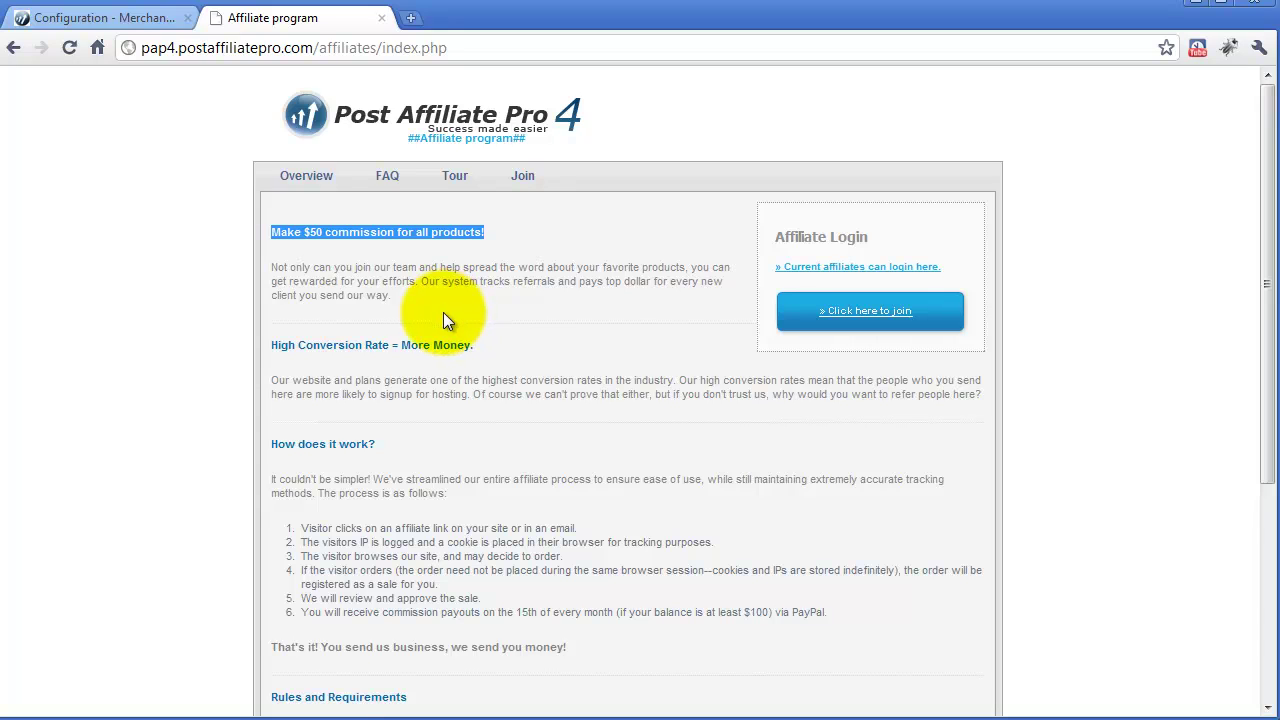
{"action": "left_click", "coordinate": [394, 292]}
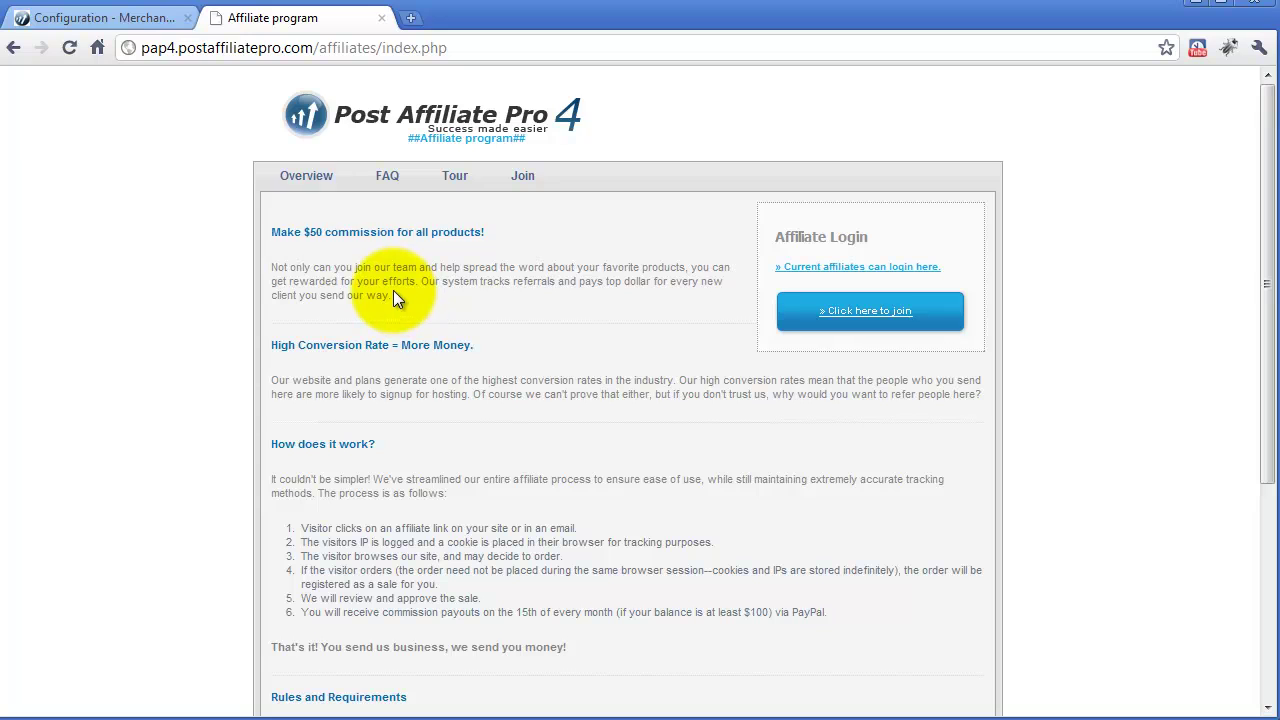
{"action": "left_click", "coordinate": [78, 19]}
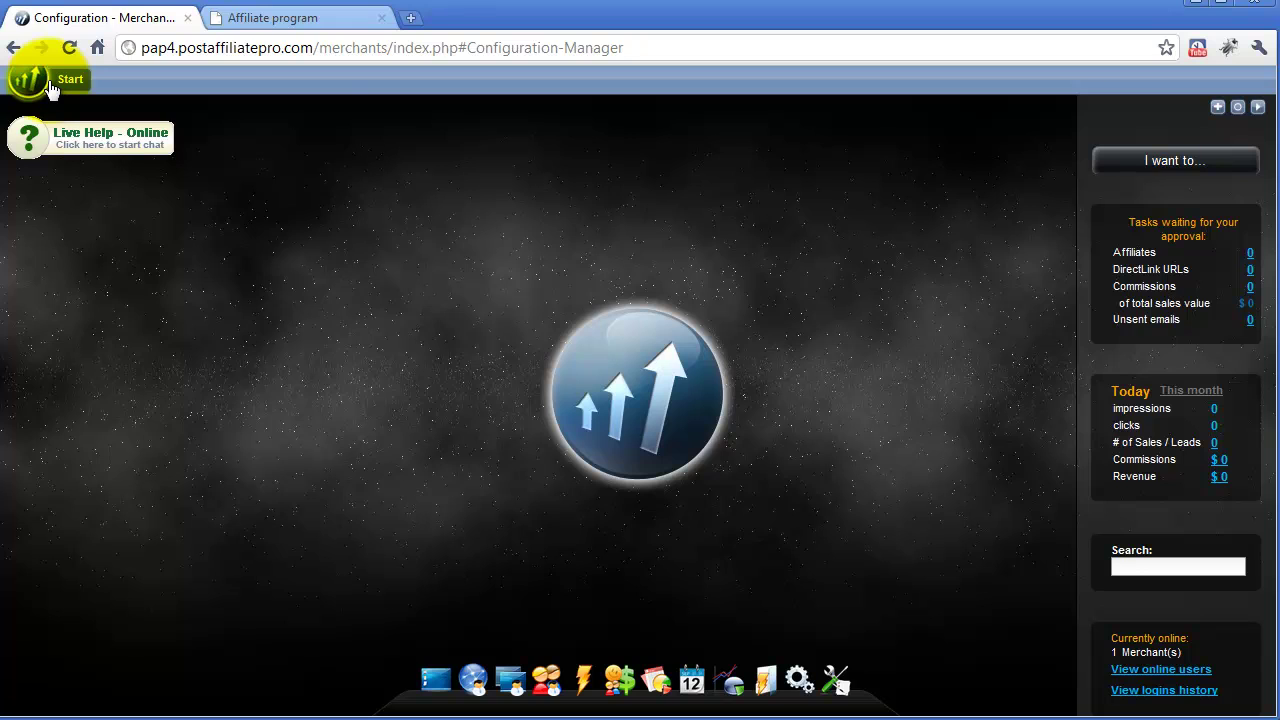
Under Configuration > Design, set Cool signup as the default signup page theme
{"action": "left_click", "coordinate": [53, 89]}
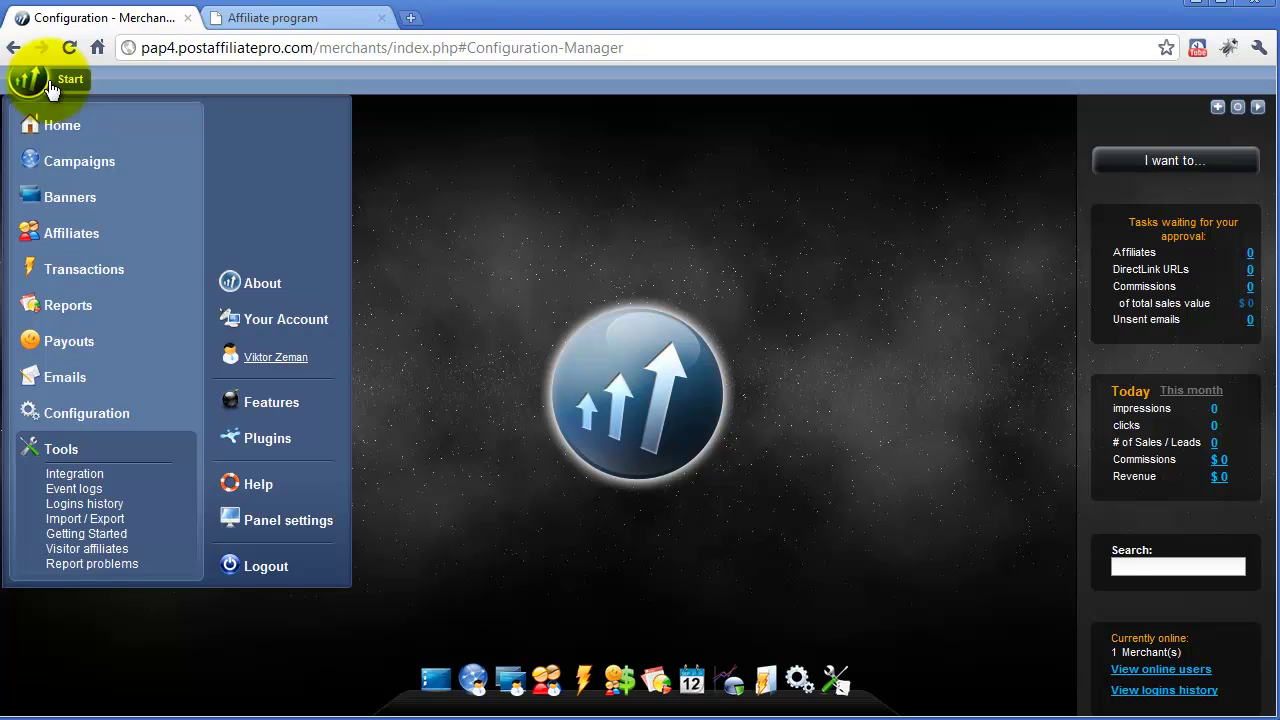
{"action": "left_click", "coordinate": [88, 414]}
{"action": "scroll", "coordinate": [310, 437], "scroll_direction": "down", "scroll_amount": 2}
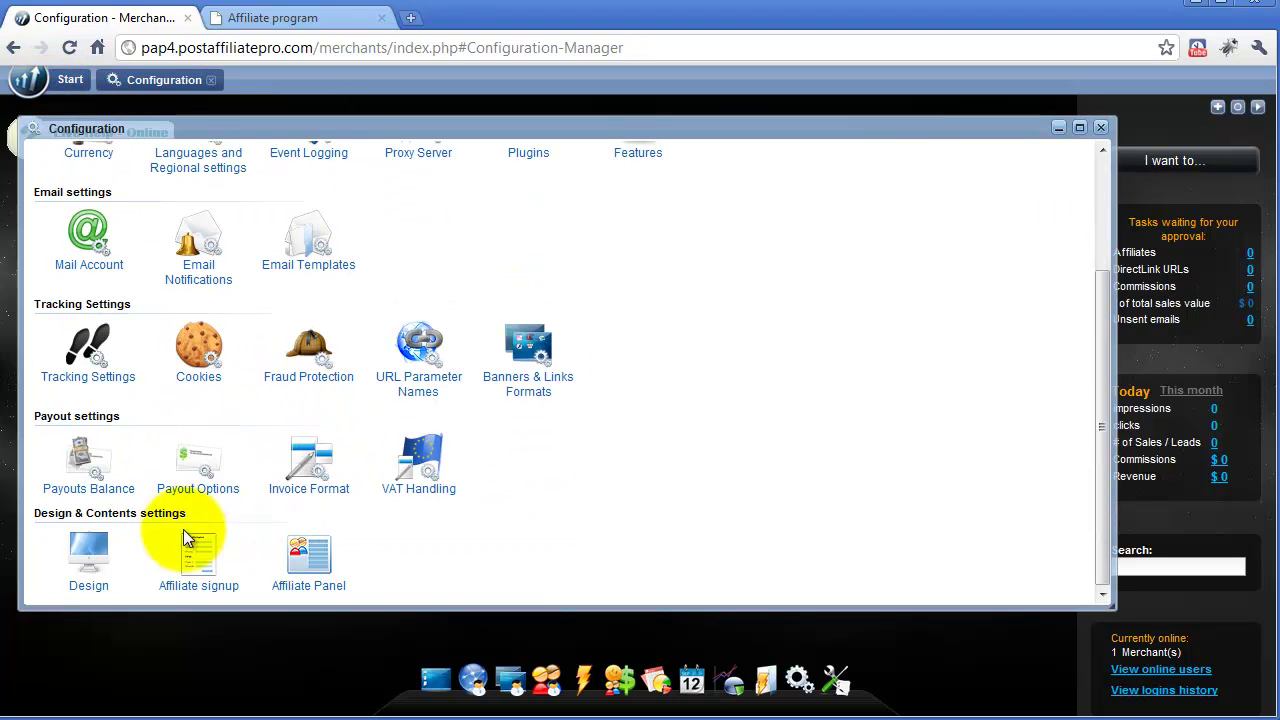
{"action": "left_click", "coordinate": [90, 553]}
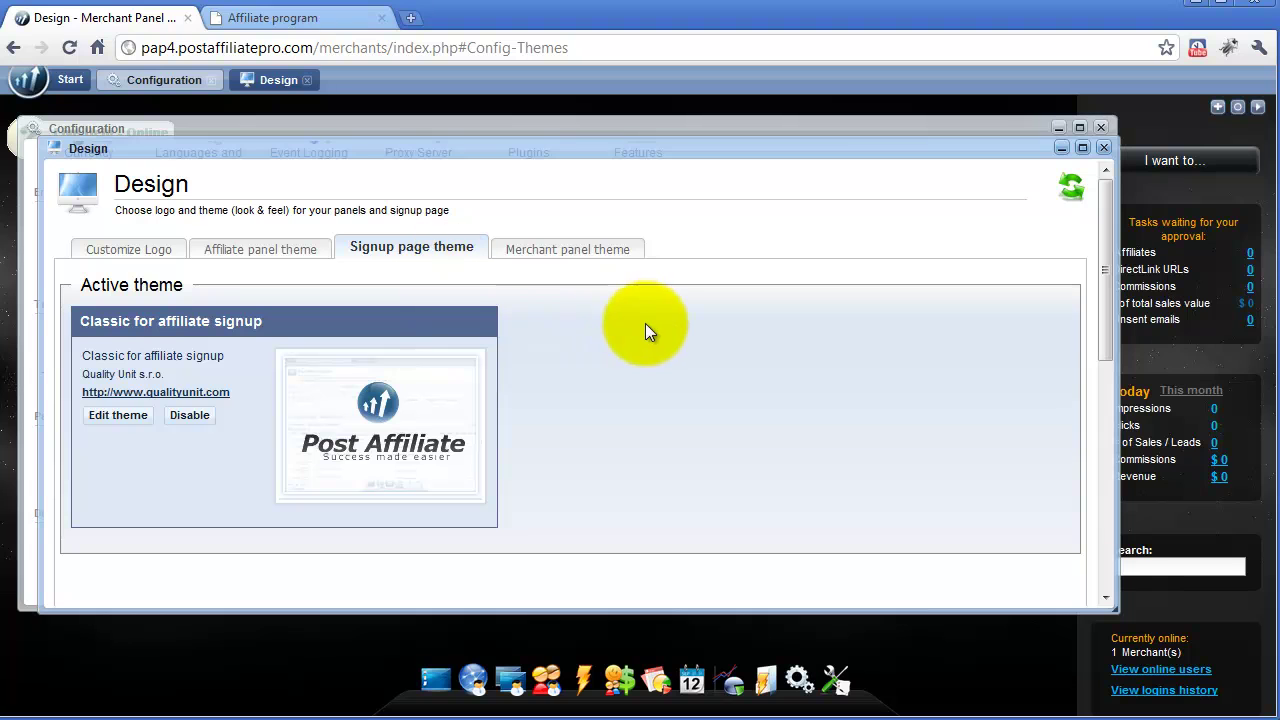
{"action": "left_click_drag", "start_coordinate": [1102, 199], "coordinate": [1123, 443]}
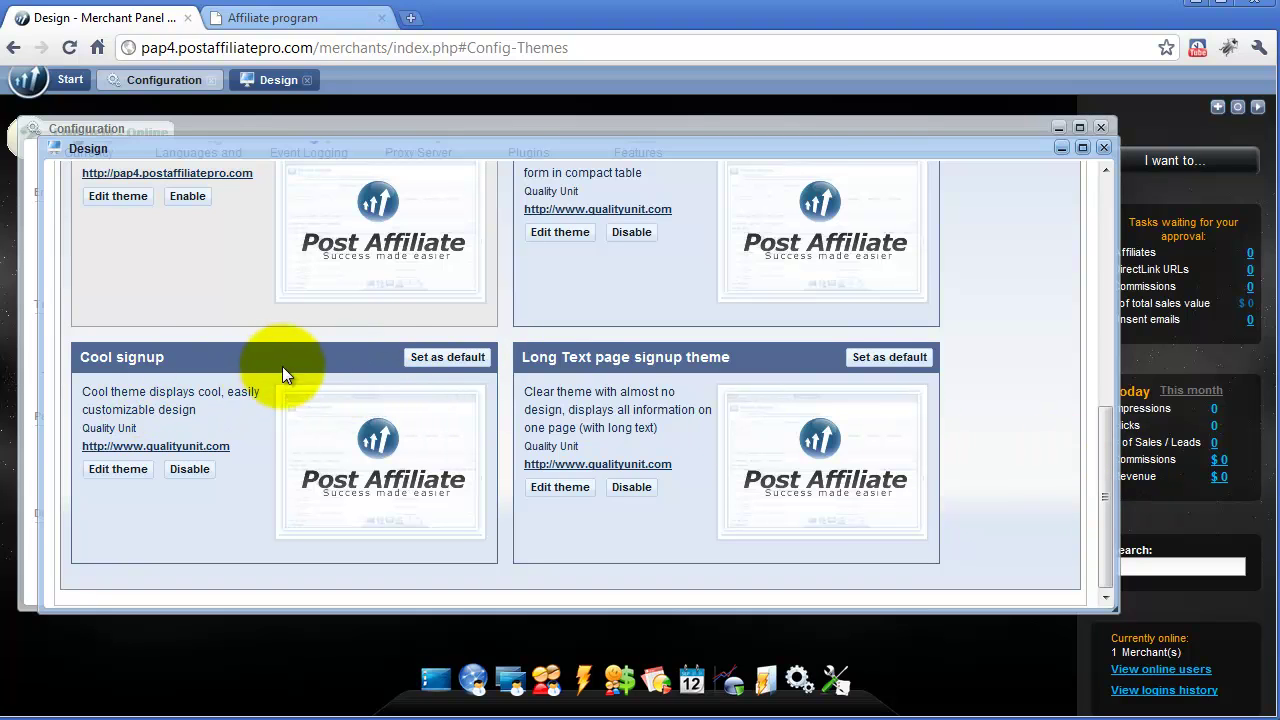
{"action": "left_click", "coordinate": [447, 358]}
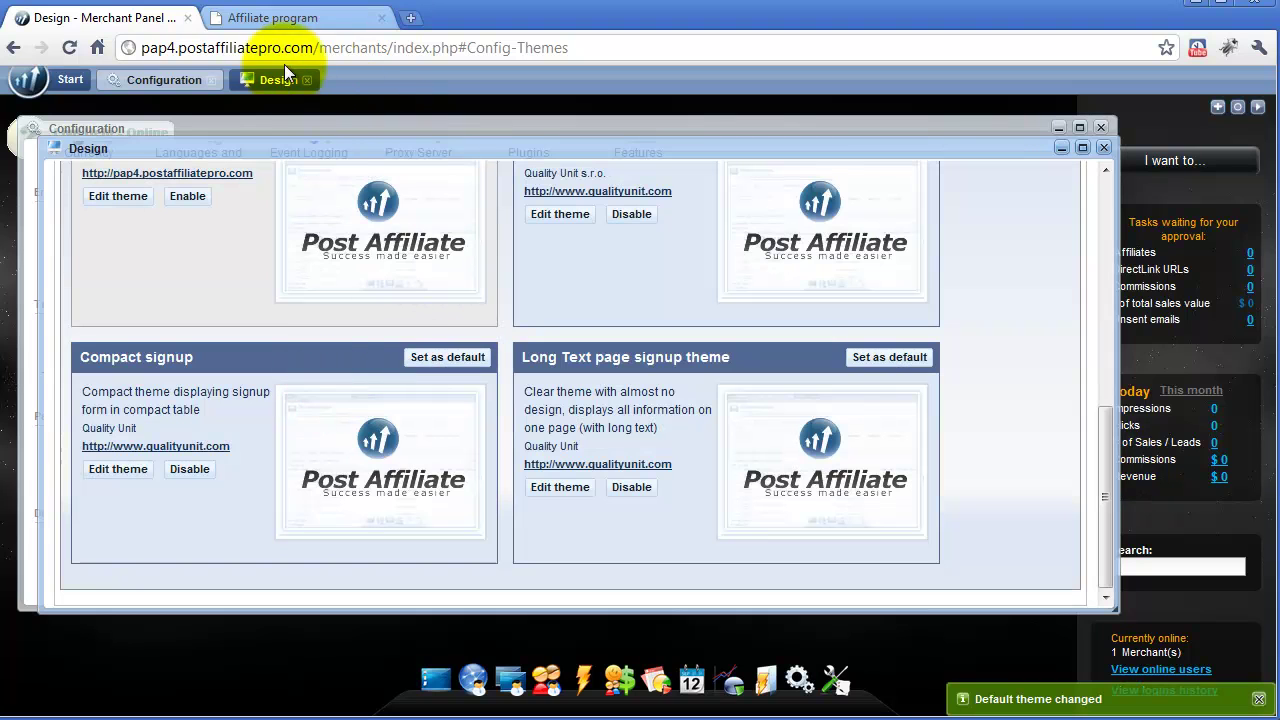
{"action": "scroll", "coordinate": [404, 222], "scroll_direction": "up", "scroll_amount": 3}
{"action": "scroll", "coordinate": [404, 222], "scroll_direction": "up", "scroll_amount": 3}
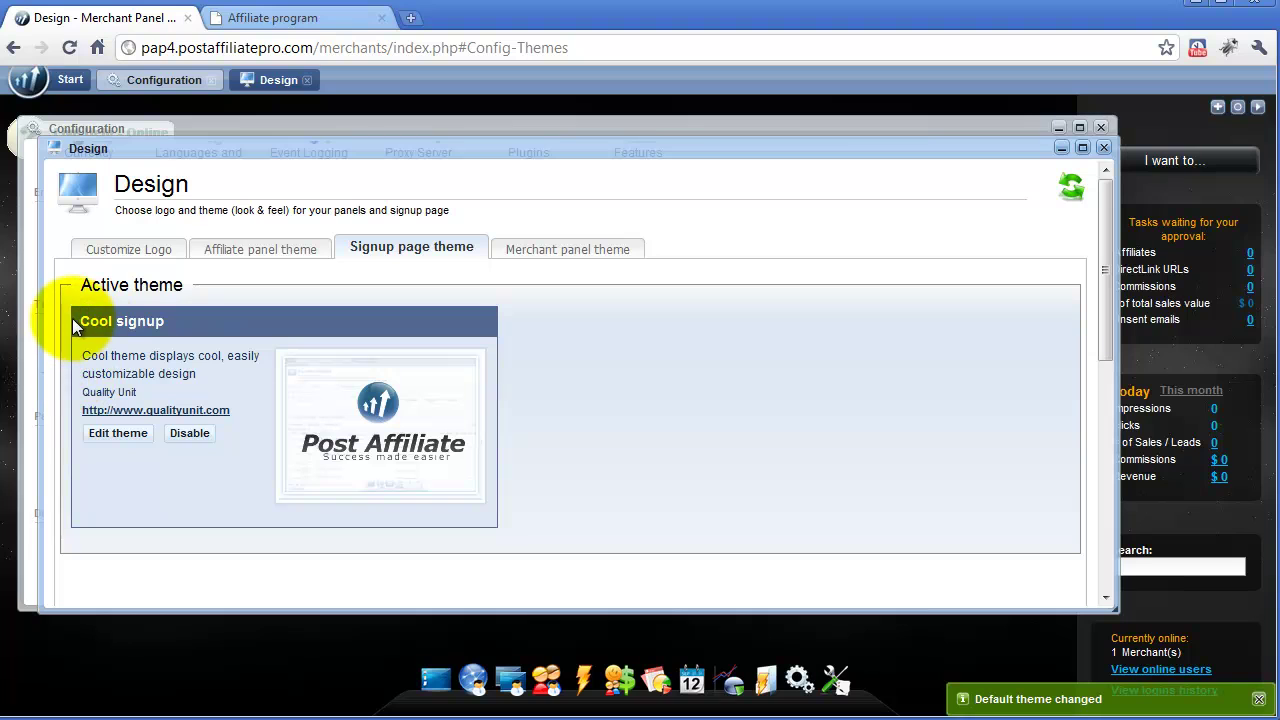
Reload the affiliate signup page to preview the Cool signup theme
{"action": "left_click", "coordinate": [298, 20]}
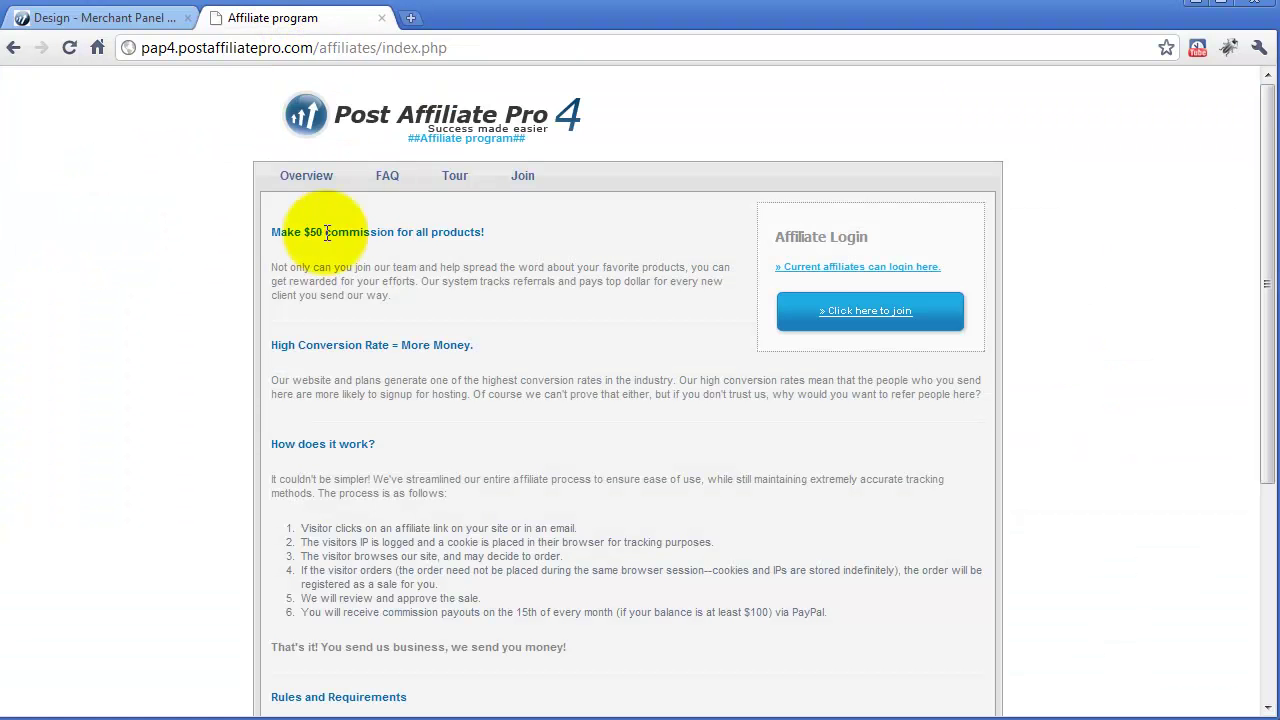
{"action": "left_click", "coordinate": [72, 47]}
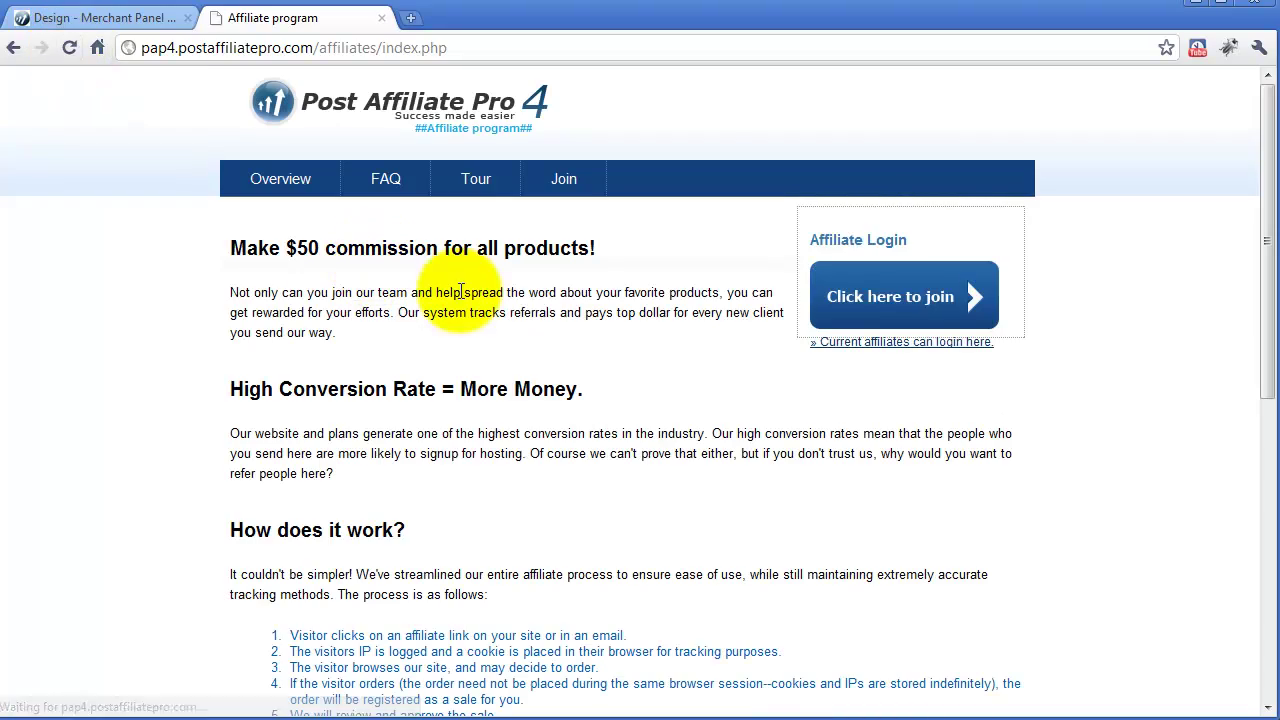
{"action": "scroll", "coordinate": [466, 298], "scroll_direction": "down", "scroll_amount": 5}
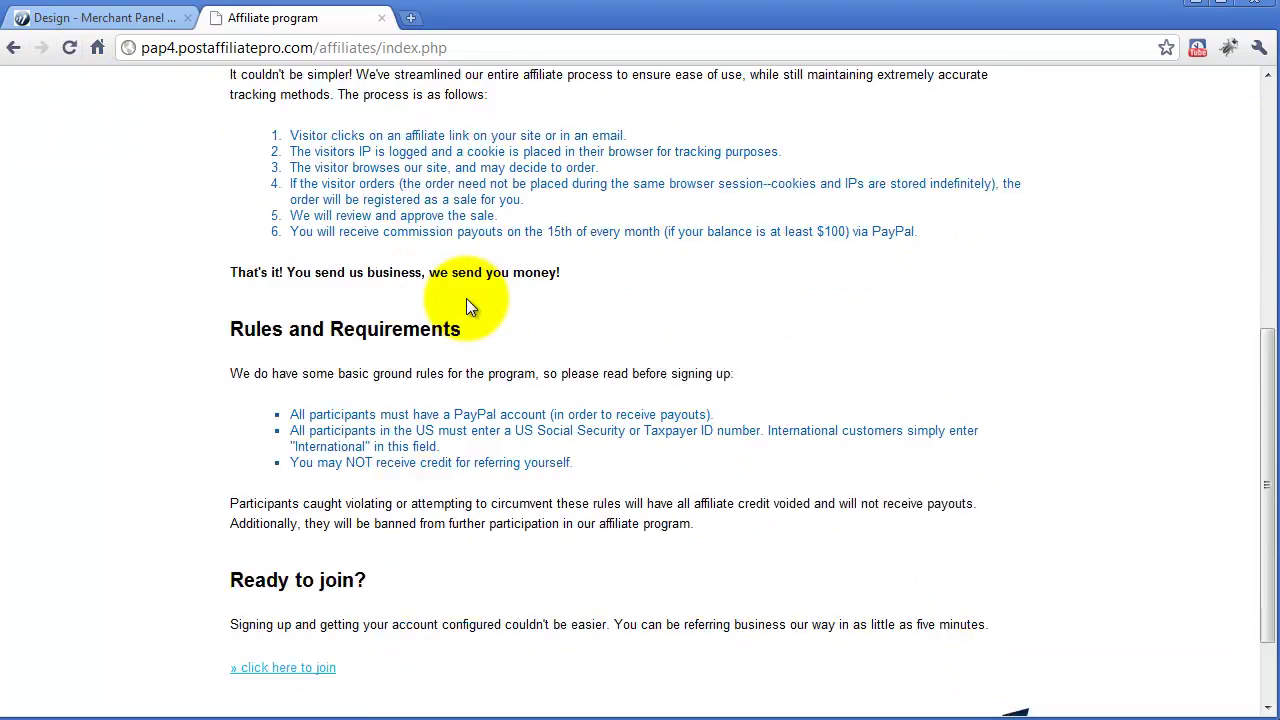
{"action": "scroll", "coordinate": [466, 298], "scroll_direction": "up", "scroll_amount": 1}
{"action": "scroll", "coordinate": [466, 298], "scroll_direction": "up", "scroll_amount": 4}
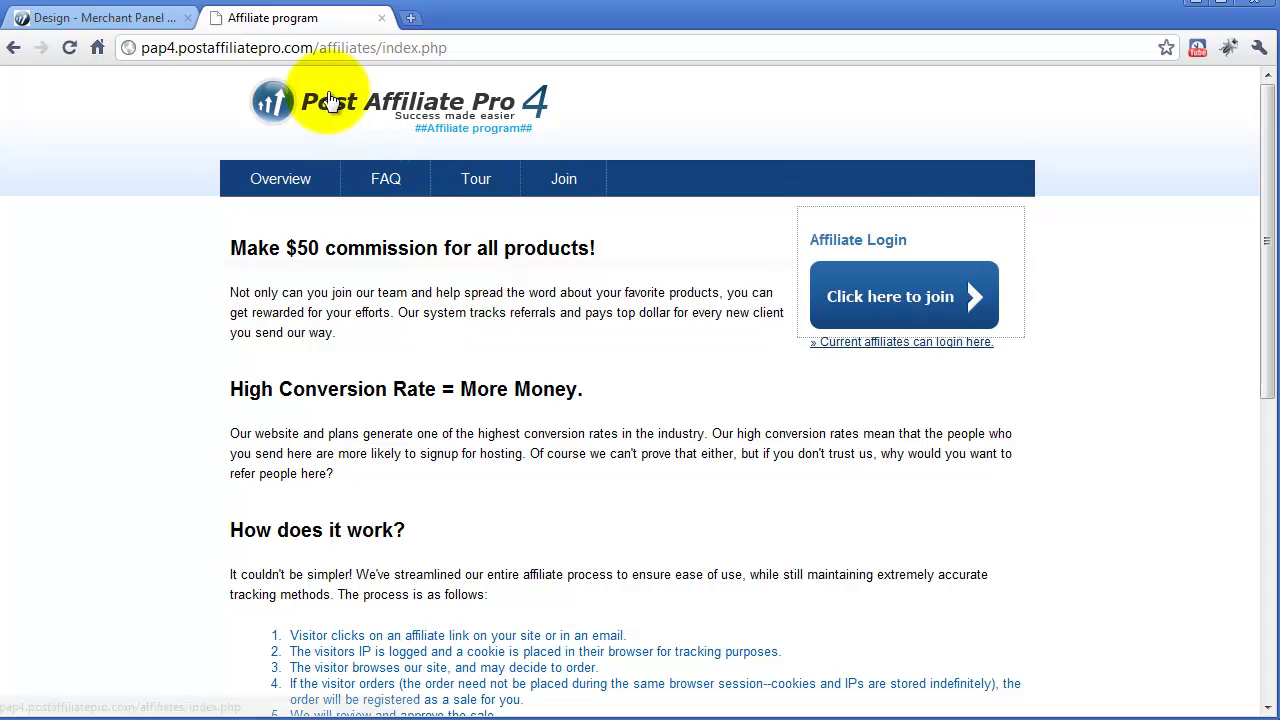
Set Classic for affiliate signup back as the default signup theme
{"action": "left_click", "coordinate": [97, 14]}
{"action": "scroll", "coordinate": [560, 353], "scroll_direction": "down", "scroll_amount": 5}
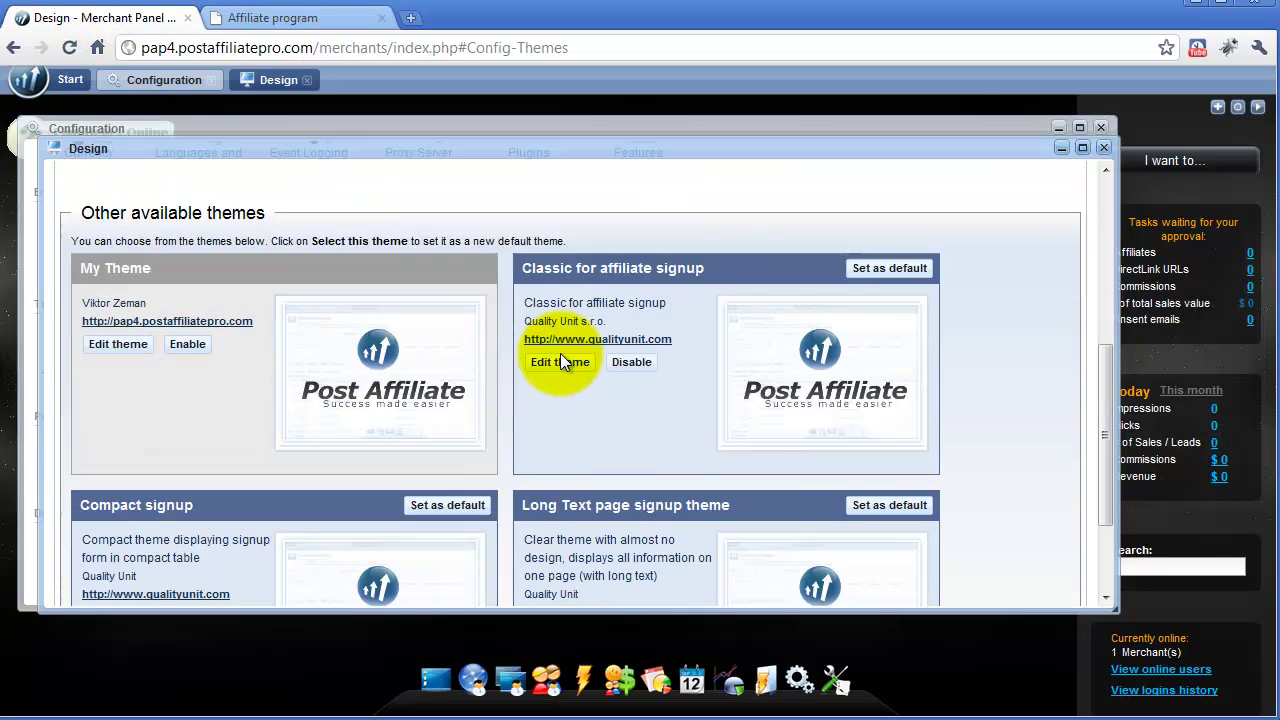
{"action": "scroll", "coordinate": [560, 353], "scroll_direction": "down", "scroll_amount": 1}
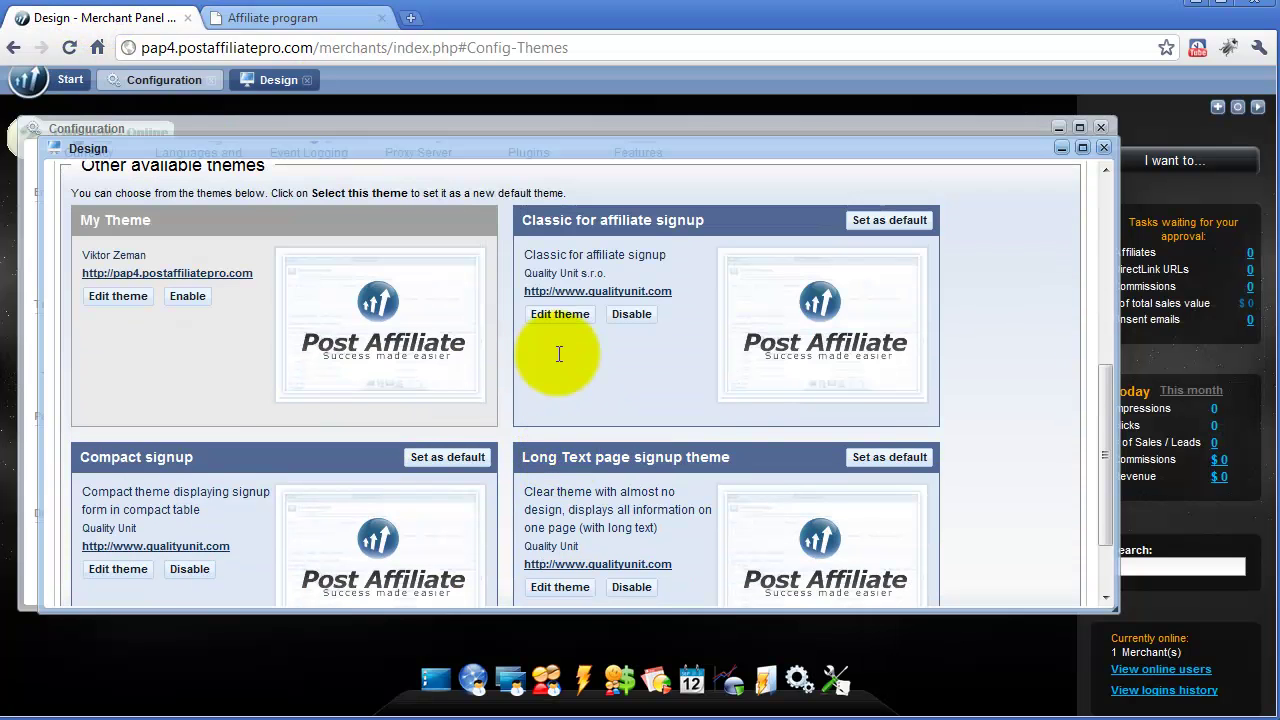
{"action": "left_click", "coordinate": [888, 220]}
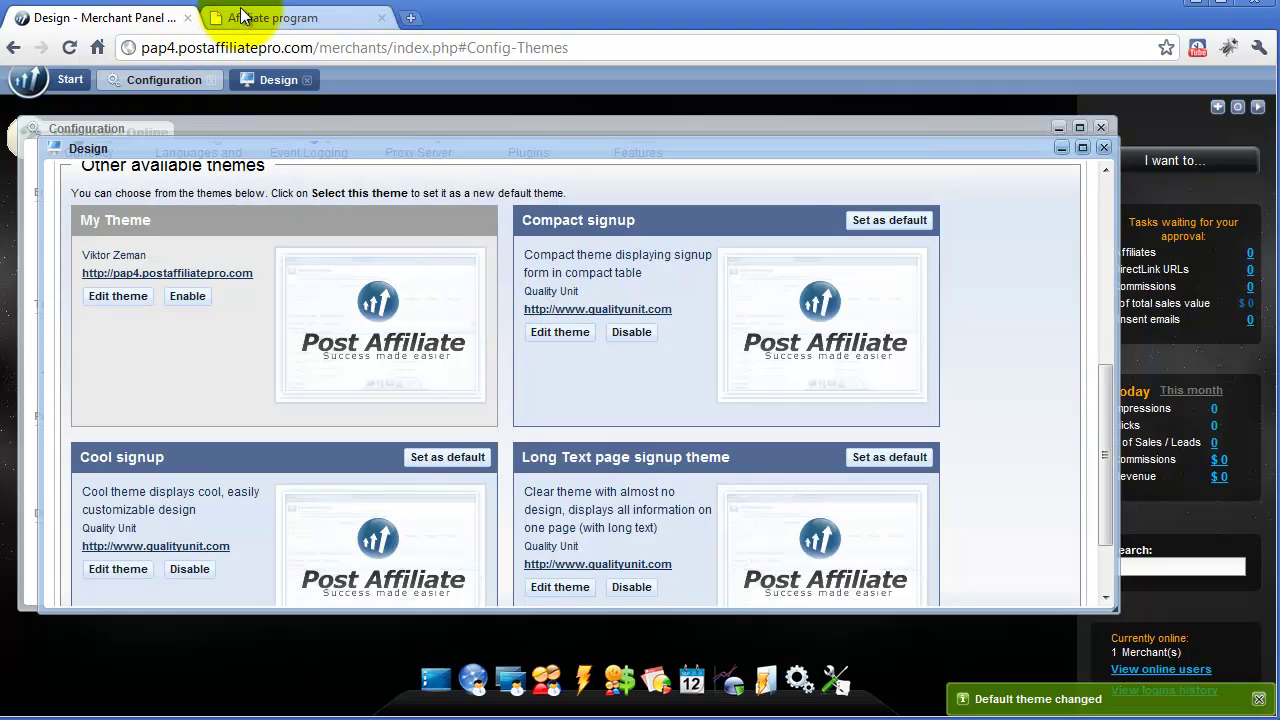
Reload the signup page to confirm the Classic design is applied
{"action": "left_click", "coordinate": [225, 17]}
{"action": "left_click", "coordinate": [69, 47]}
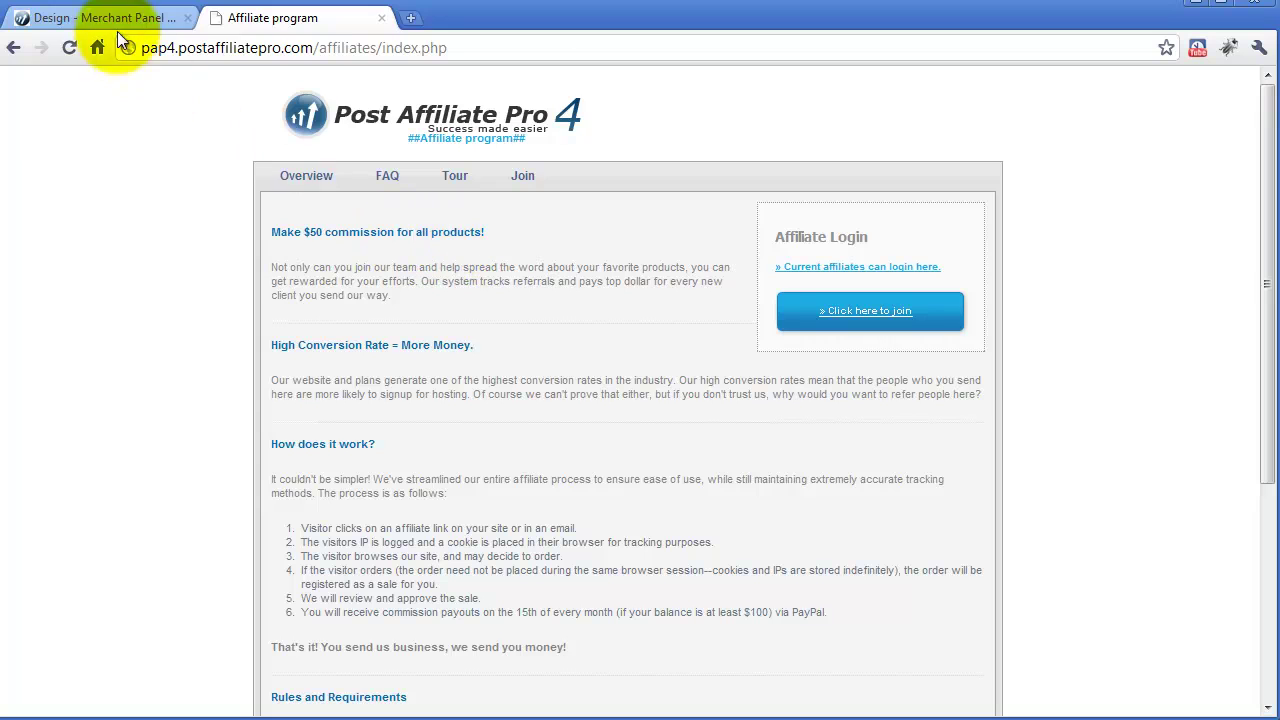
{"action": "left_click", "coordinate": [90, 17]}
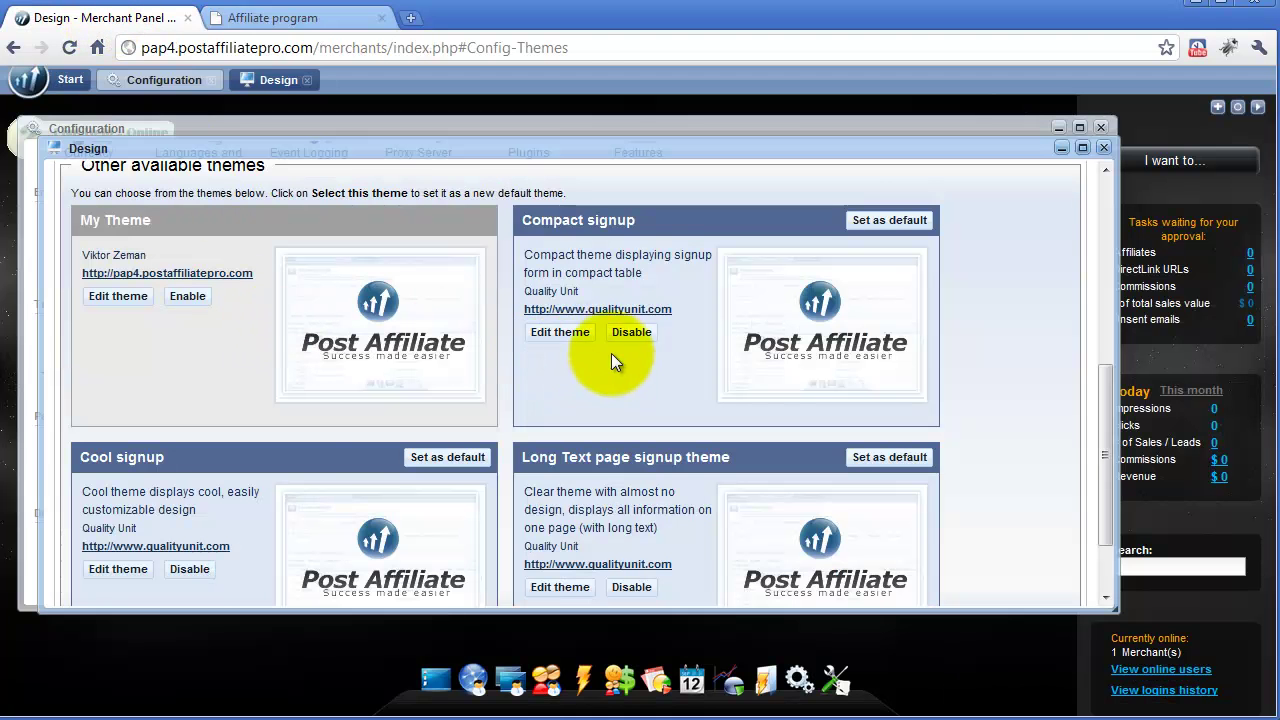
{"action": "scroll", "coordinate": [520, 355], "scroll_direction": "up", "scroll_amount": 10}
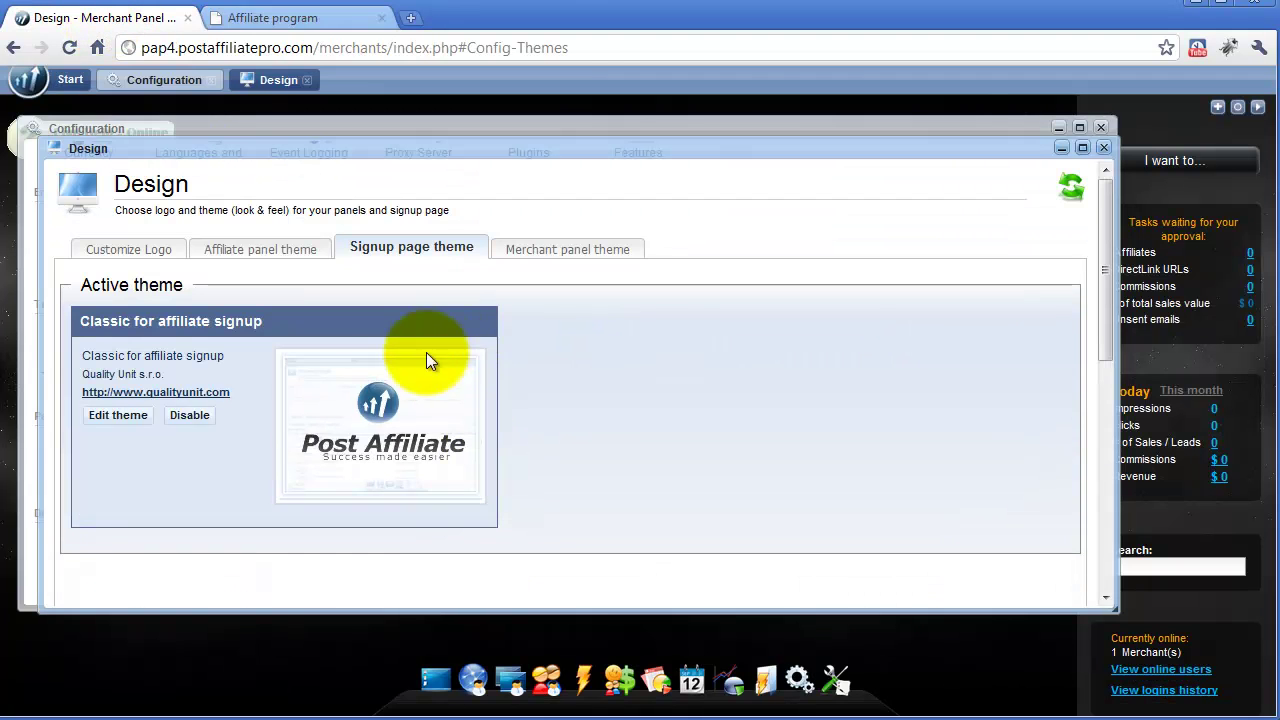
Copy the active Classic theme as a new theme named 'PAP Signup', then close the editor
{"action": "left_click", "coordinate": [110, 416]}
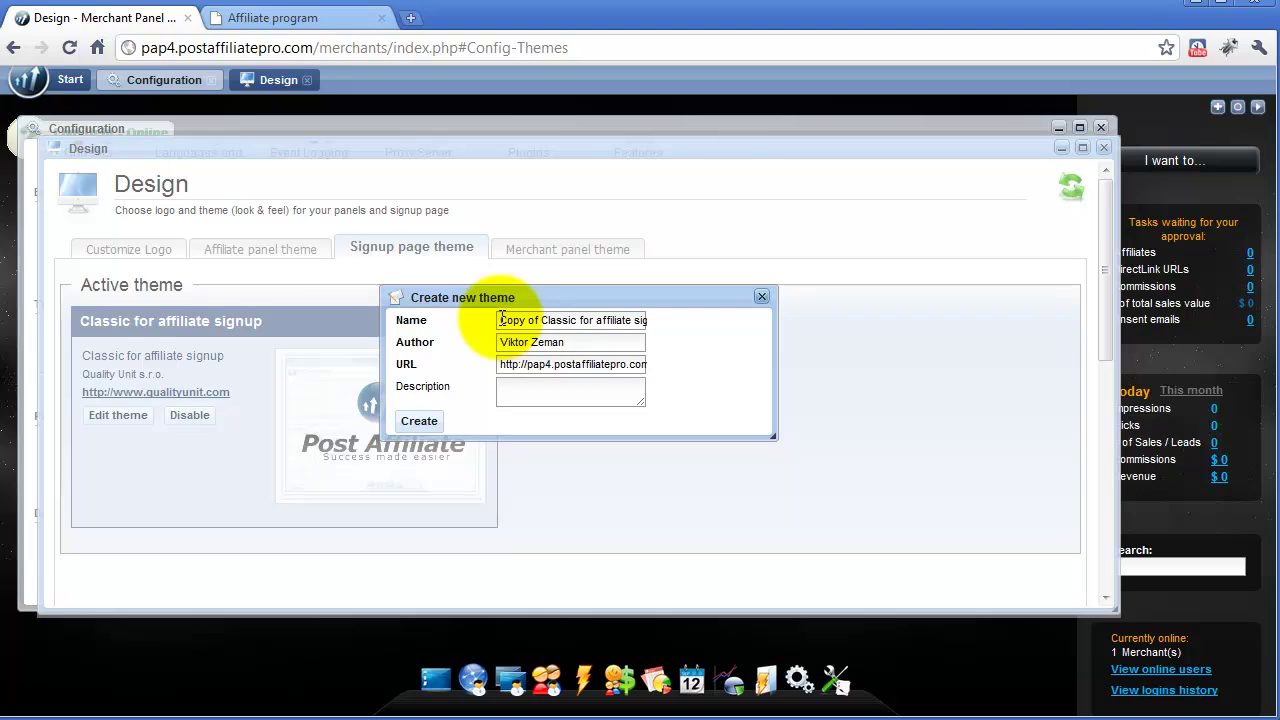
{"action": "left_click_drag", "start_coordinate": [502, 319], "coordinate": [702, 331]}
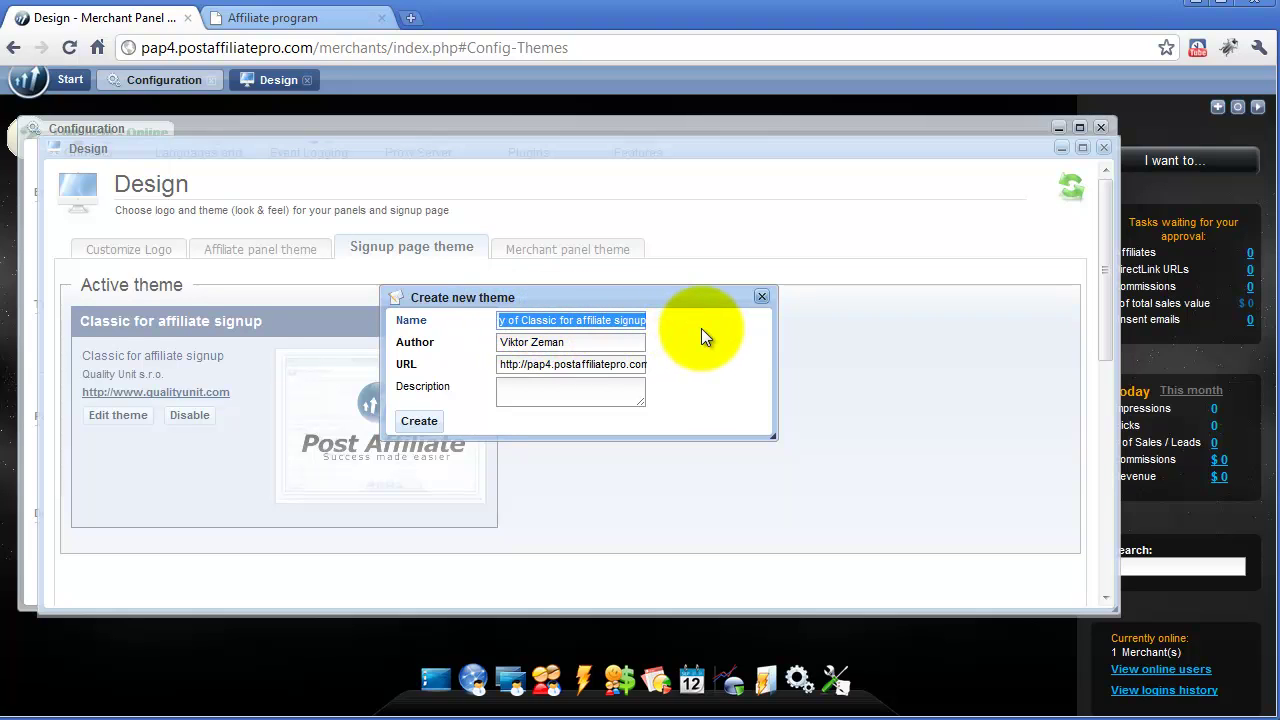
{"action": "type", "text": "PAP "}
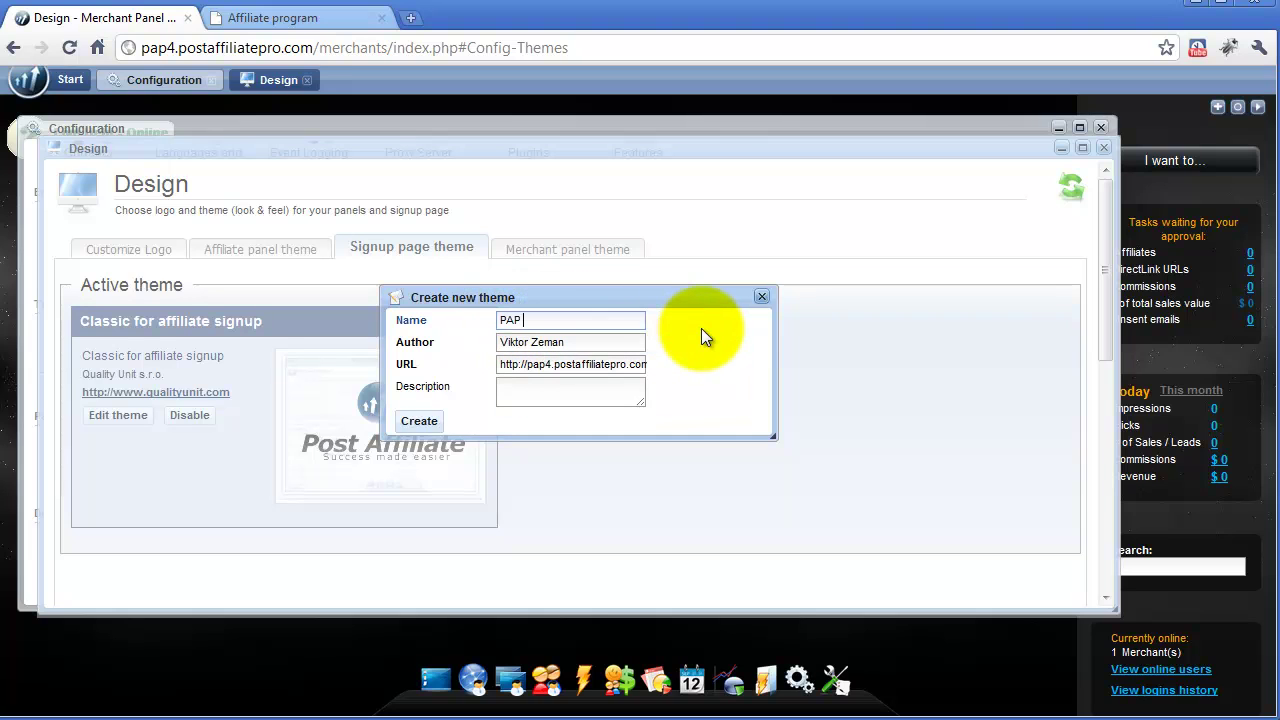
{"action": "type", "text": "Signup"}
{"action": "left_click", "coordinate": [418, 424]}
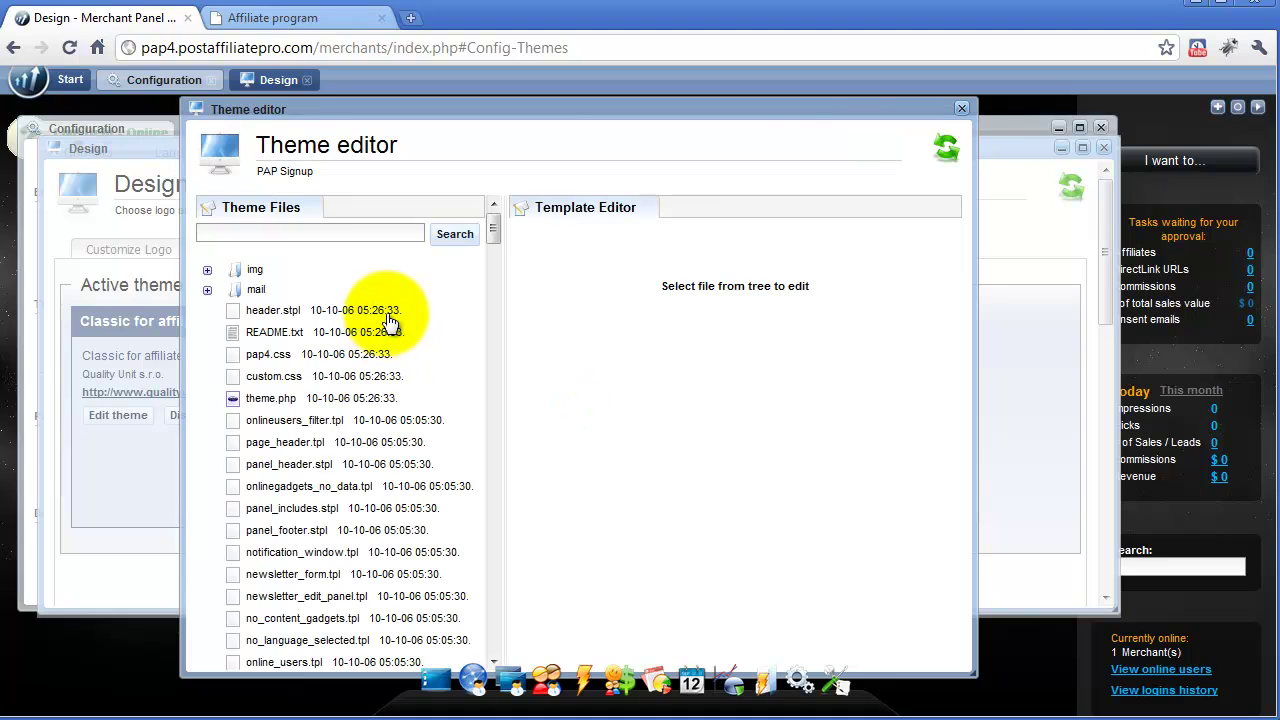
{"action": "left_click", "coordinate": [962, 109]}
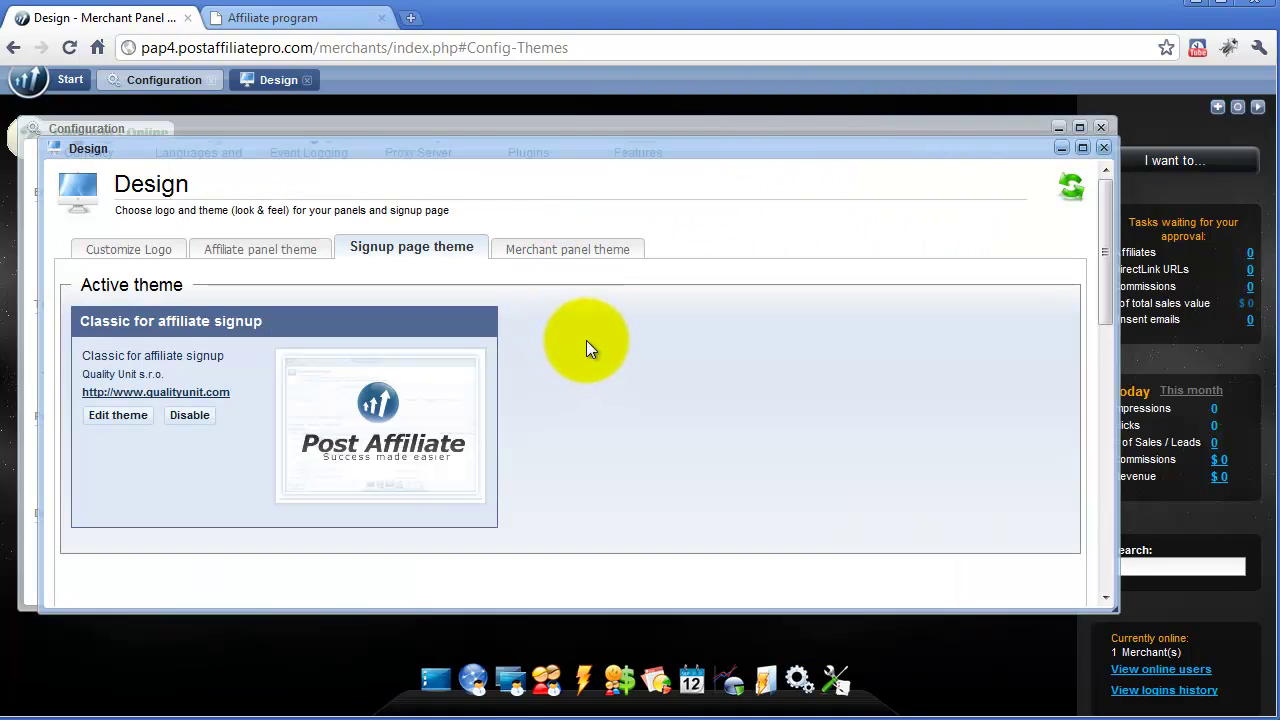
Make PAP Signup the default signup theme
{"action": "scroll", "coordinate": [586, 345], "scroll_direction": "down", "scroll_amount": 3}
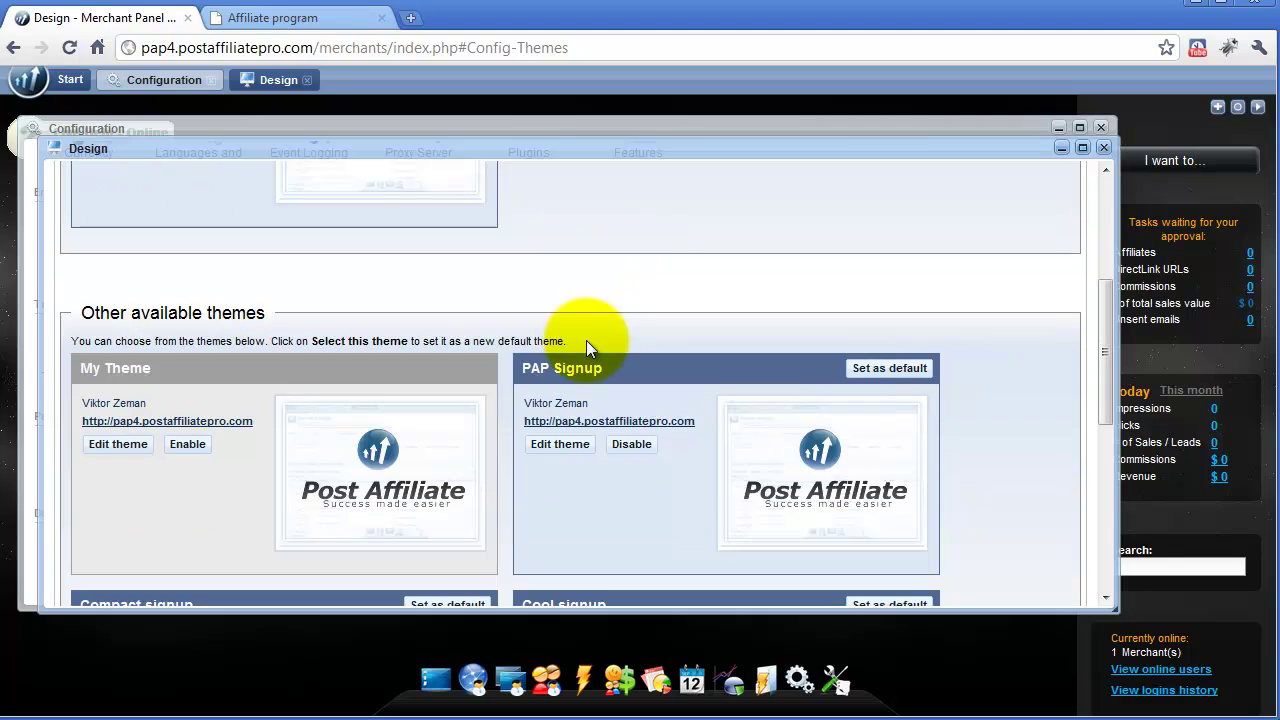
{"action": "left_click", "coordinate": [884, 369]}
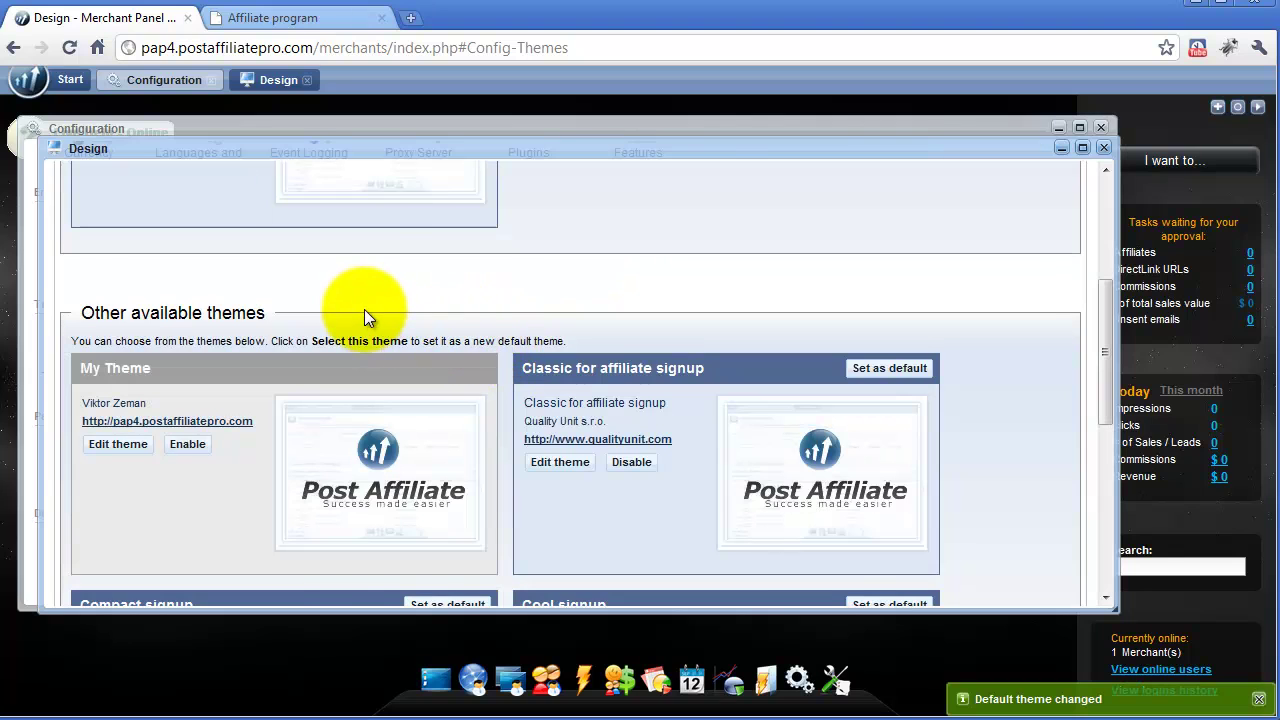
{"action": "scroll", "coordinate": [364, 309], "scroll_direction": "up", "scroll_amount": 3}
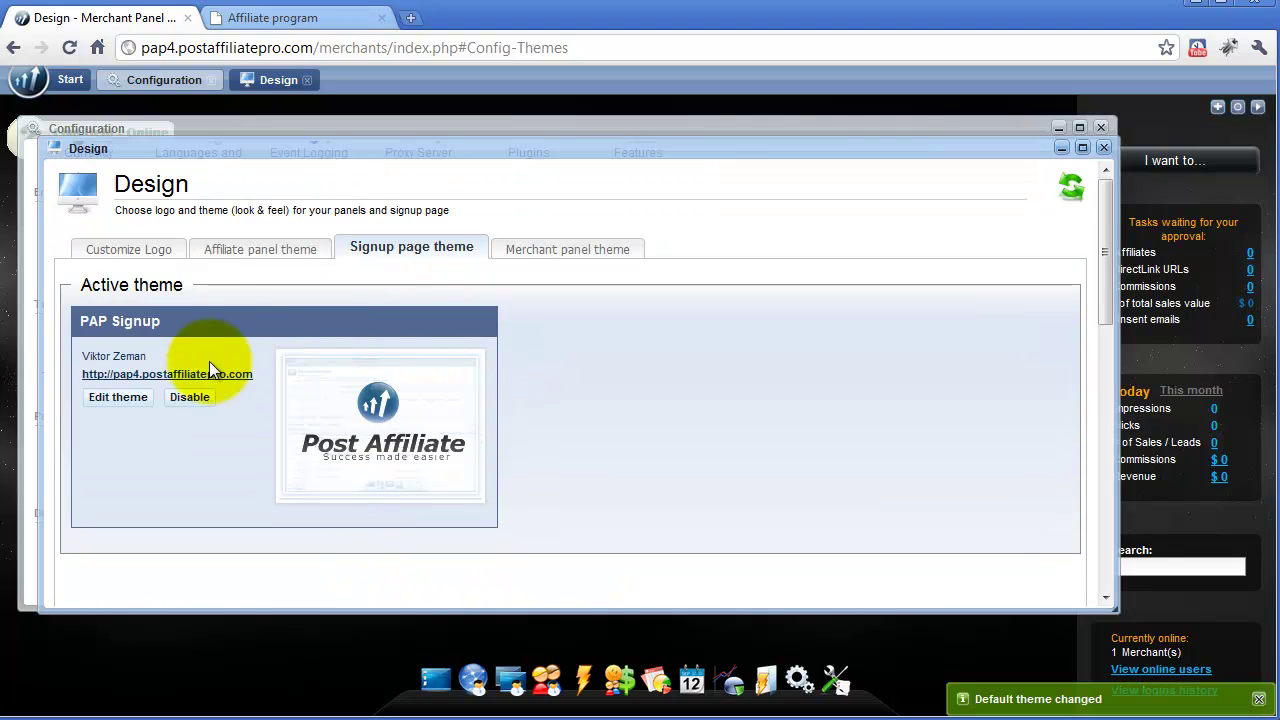
Open the PAP Signup theme files and view pap4.css, briefly expanding the img folder
{"action": "left_click", "coordinate": [114, 400]}
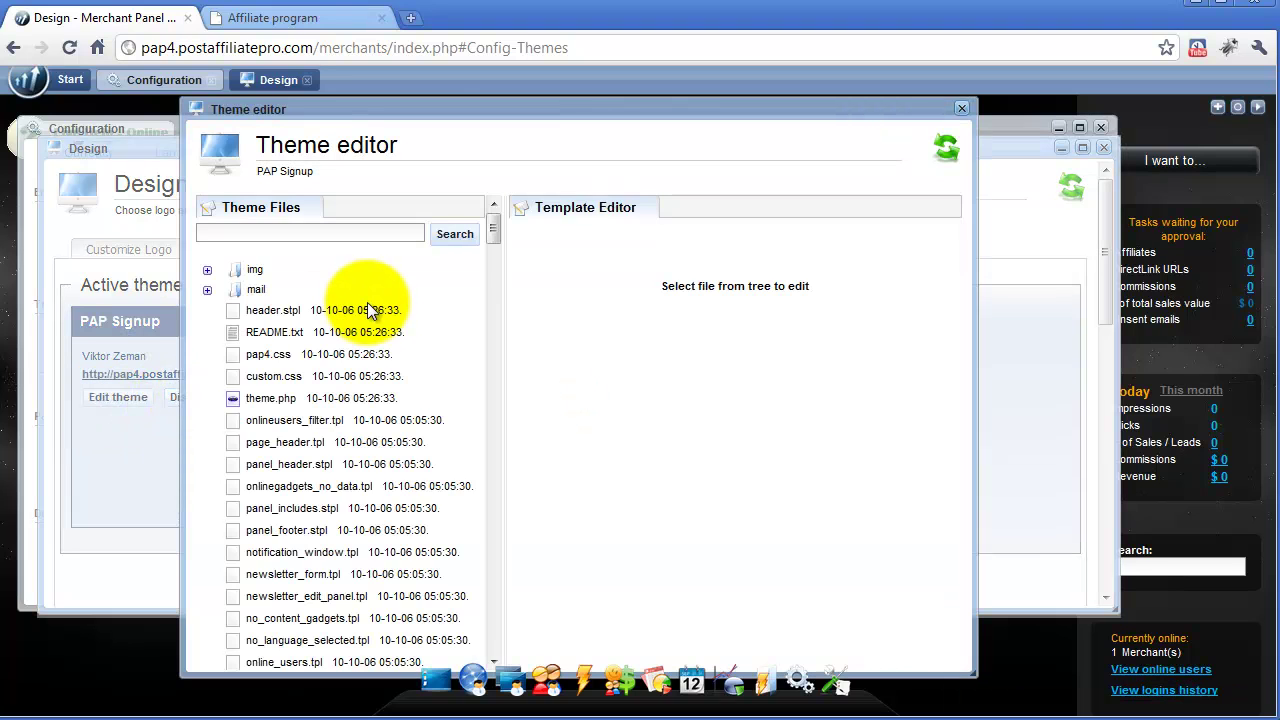
{"action": "mouse_move", "coordinate": [494, 226]}
{"action": "left_mouse_down"}
{"action": "mouse_move", "coordinate": [509, 341]}
{"action": "mouse_move", "coordinate": [491, 388]}
{"action": "mouse_move", "coordinate": [496, 229]}
{"action": "left_mouse_up"}
{"action": "left_click_drag", "start_coordinate": [301, 340], "coordinate": [332, 341]}
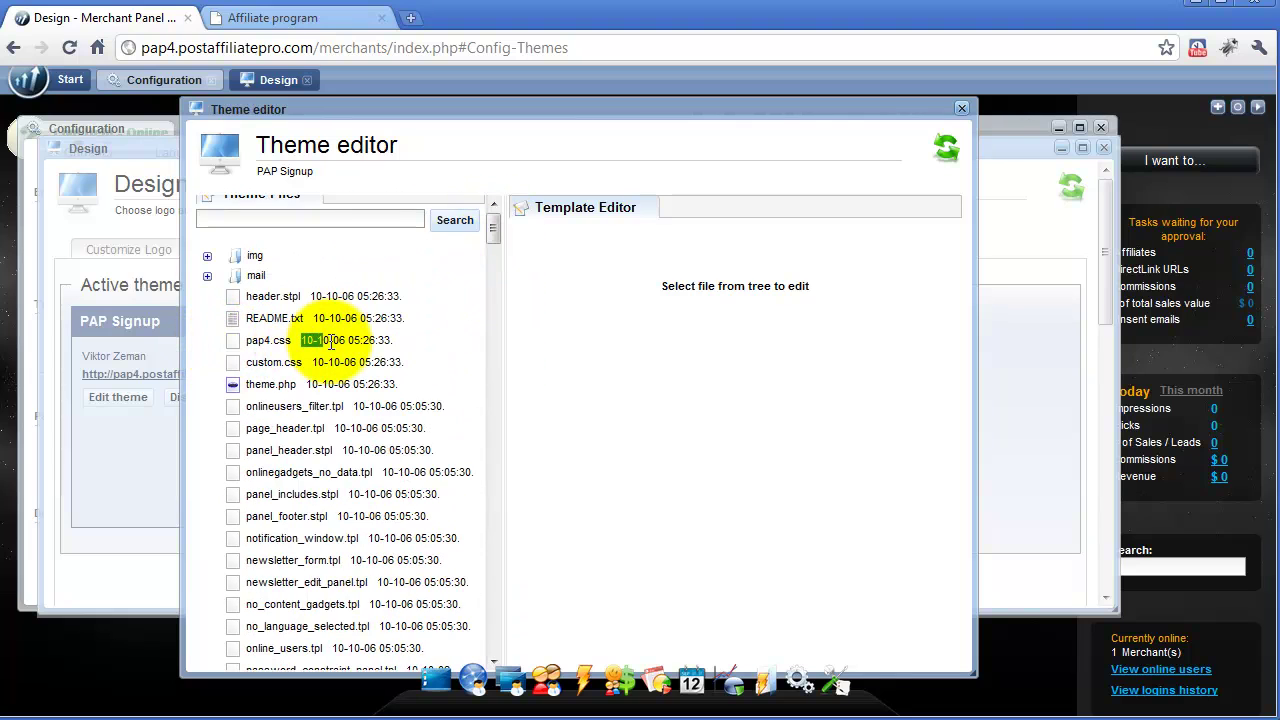
{"action": "left_click", "coordinate": [333, 340]}
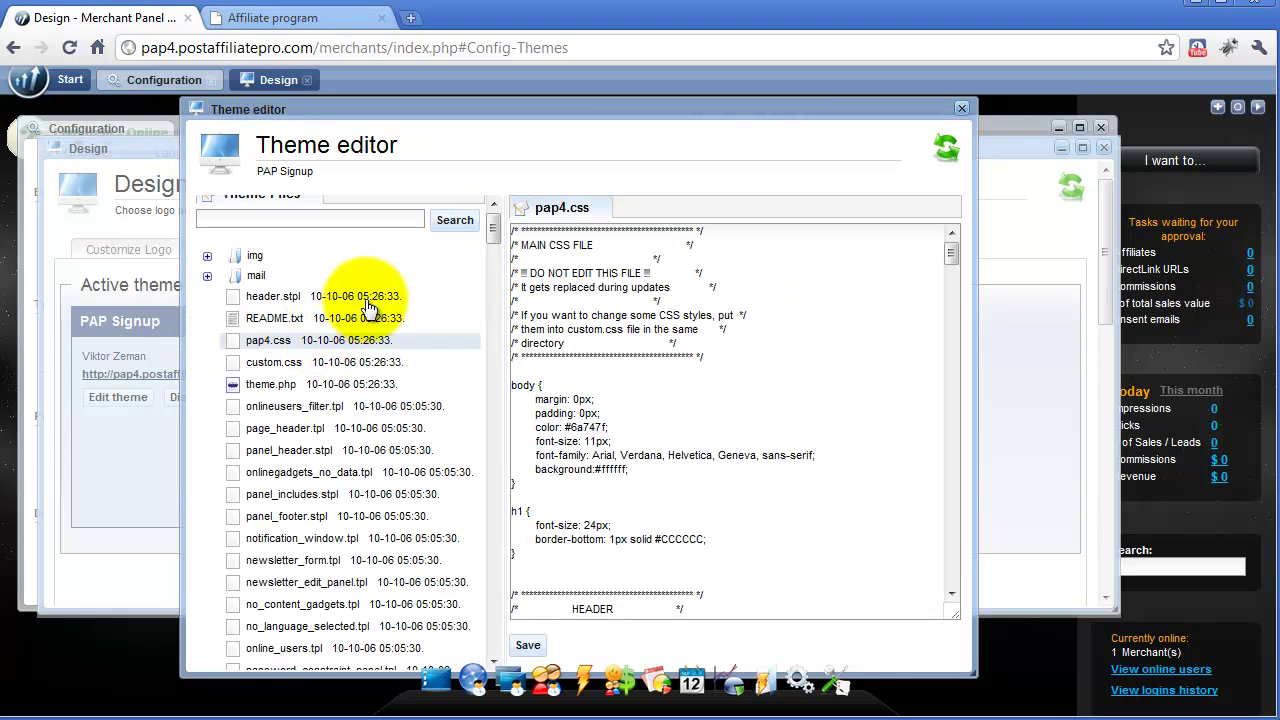
{"action": "left_click", "coordinate": [208, 256]}
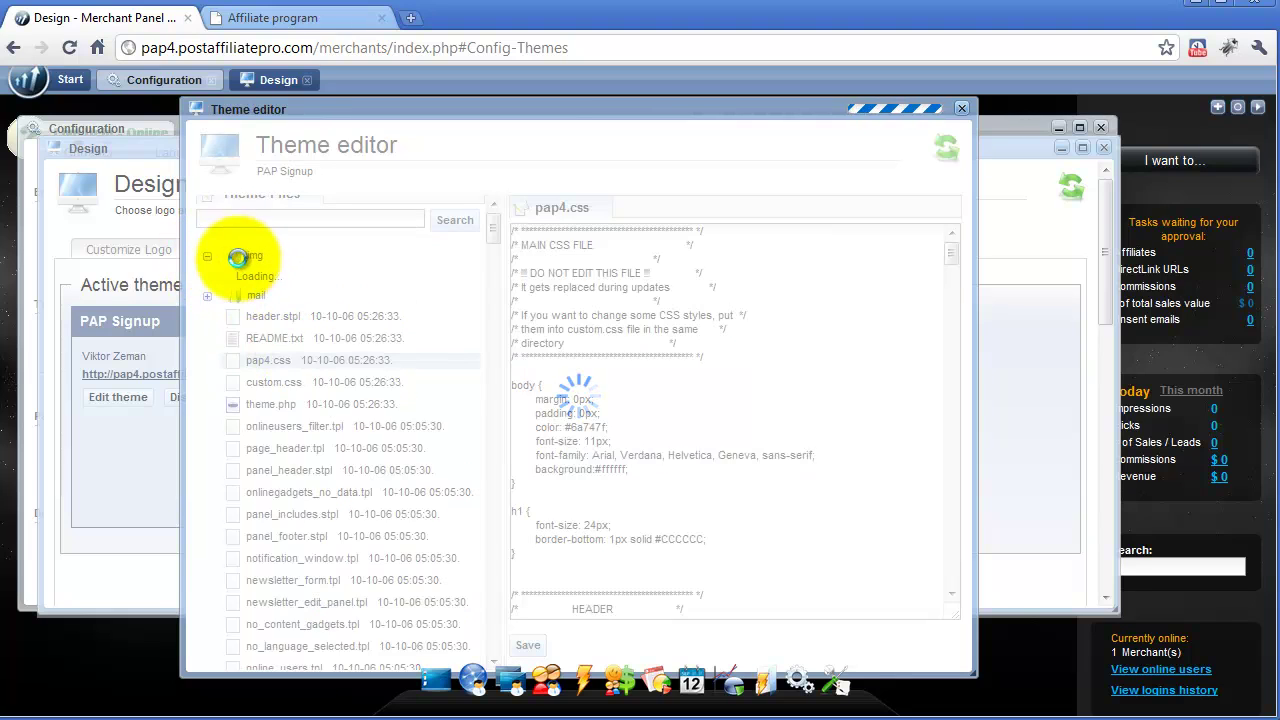
{"action": "left_click", "coordinate": [207, 256]}
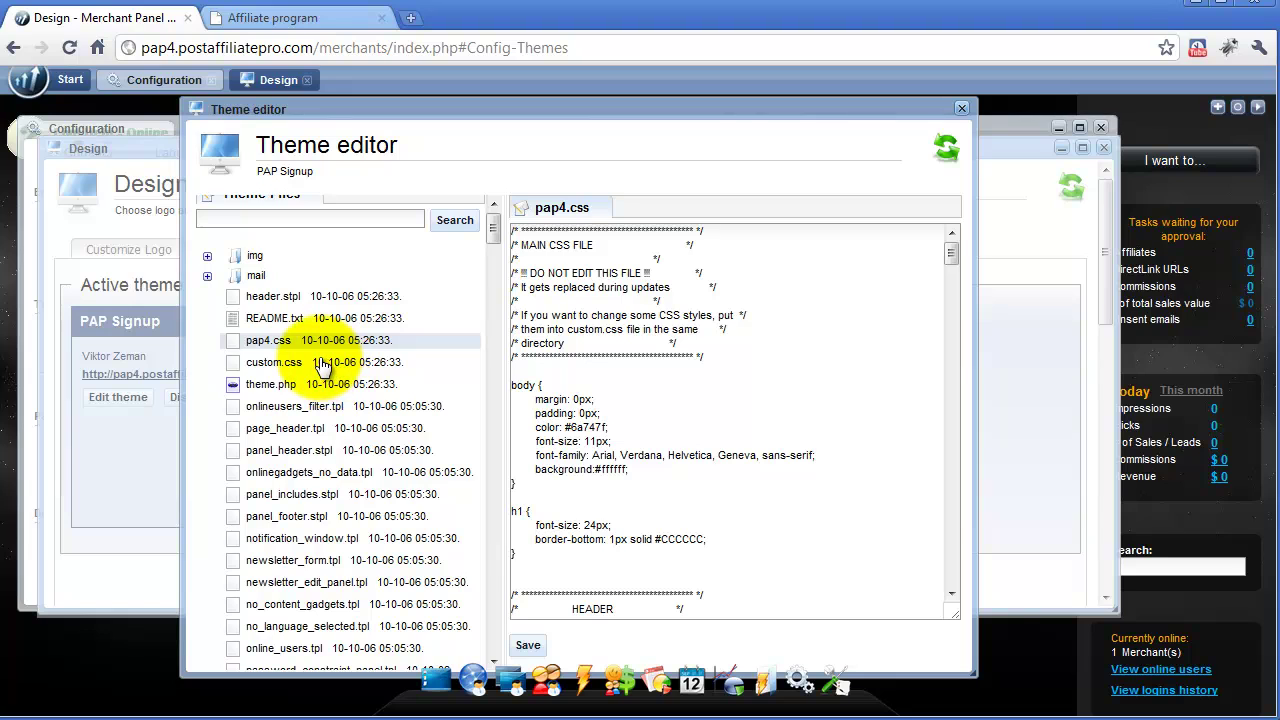
Select the 'Make $50 commission for all products!' heading on the live affiliate page, then return to the editor
{"action": "left_click", "coordinate": [281, 28]}
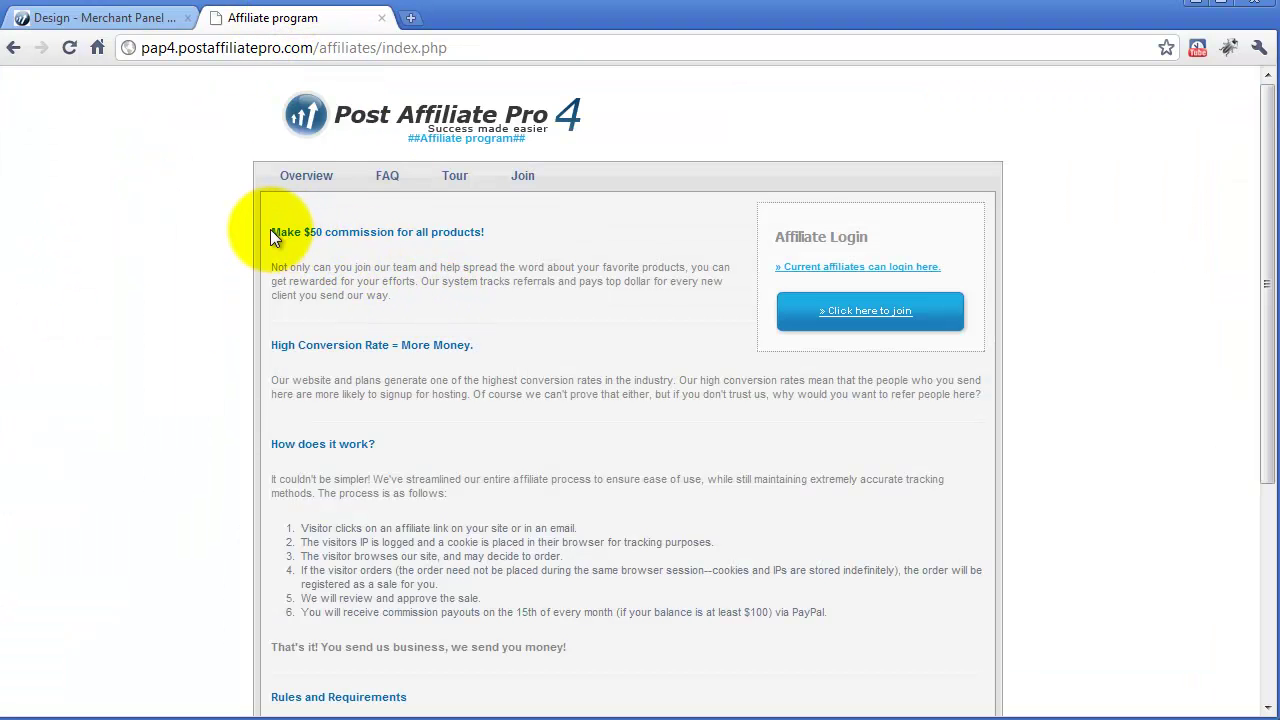
{"action": "left_click_drag", "start_coordinate": [272, 232], "coordinate": [488, 234]}
{"action": "key", "text": "ctrl+c"}
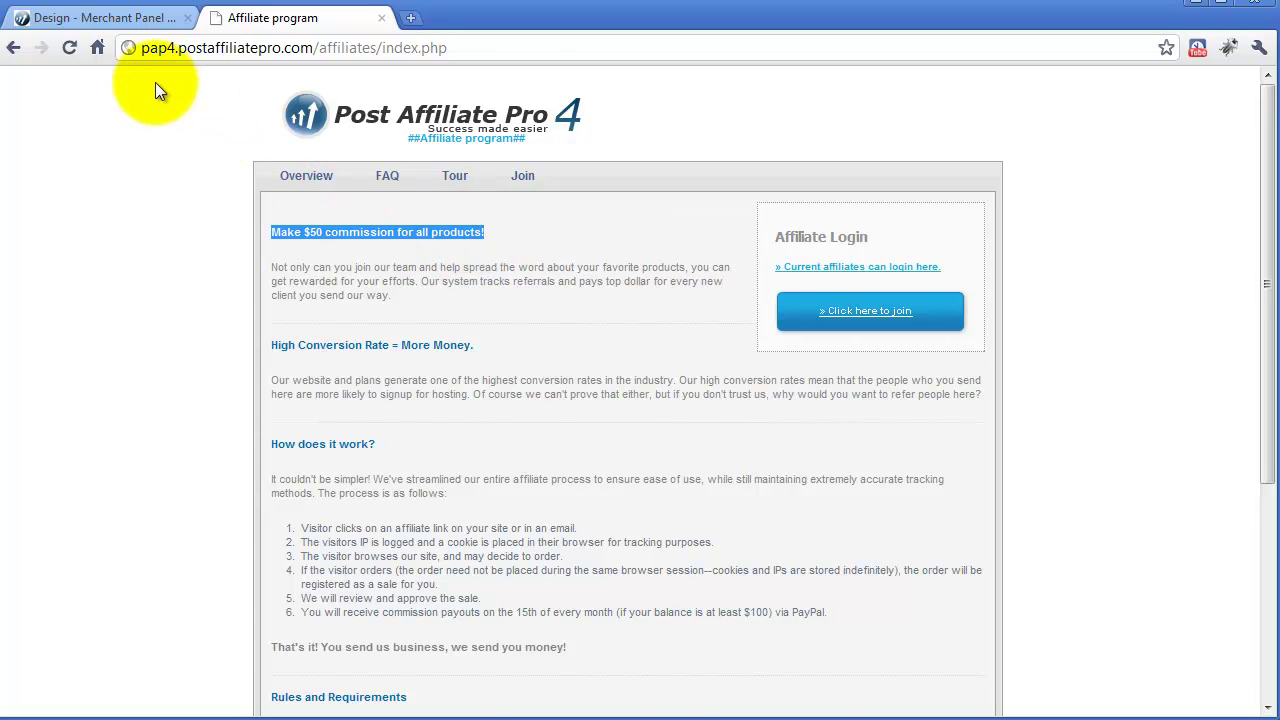
{"action": "left_click", "coordinate": [100, 18]}
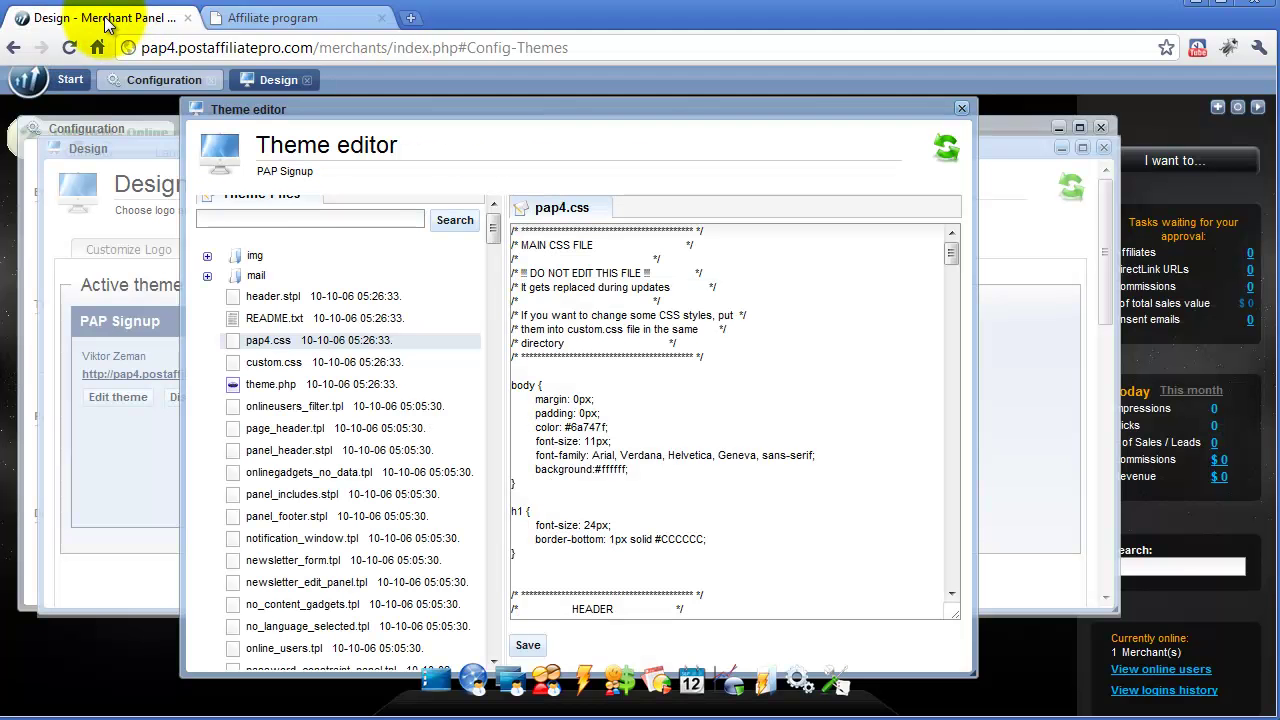
Search theme files for the pasted $50 commission heading and open index.stpl
{"action": "left_click", "coordinate": [267, 219]}
{"action": "key", "text": "ctrl+v"}
{"action": "left_click", "coordinate": [453, 222]}
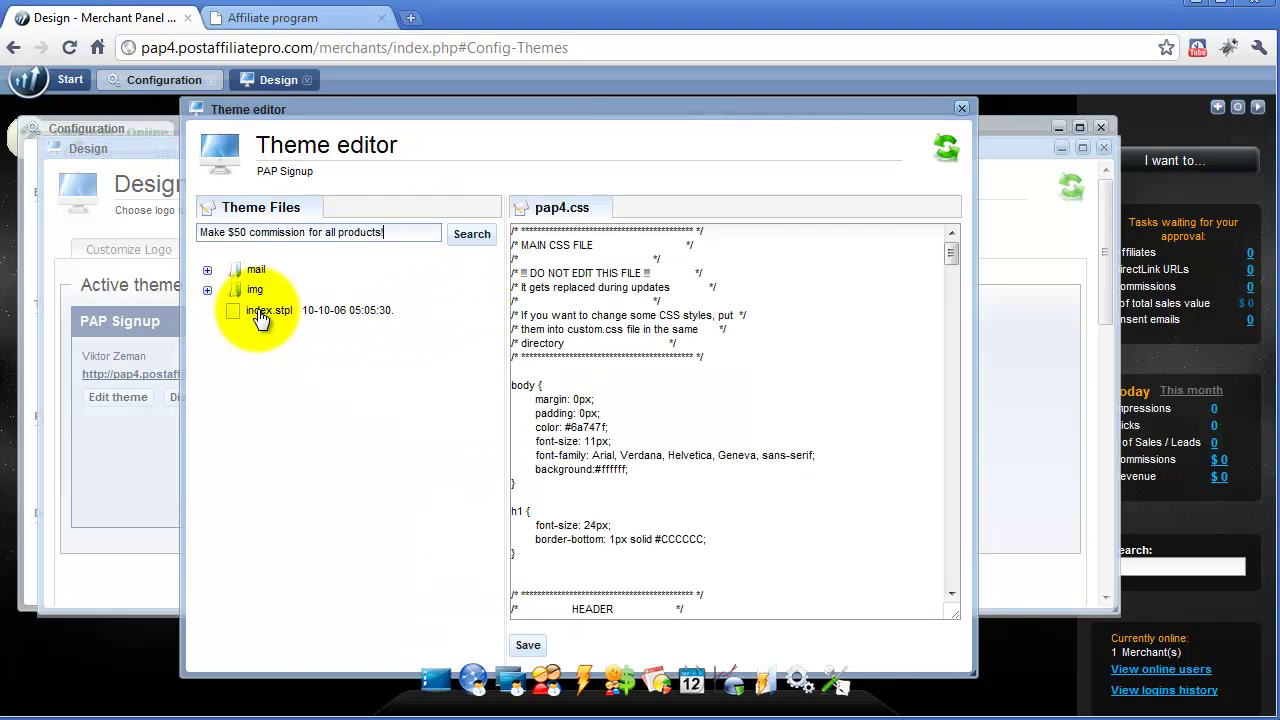
{"action": "left_click", "coordinate": [262, 311]}
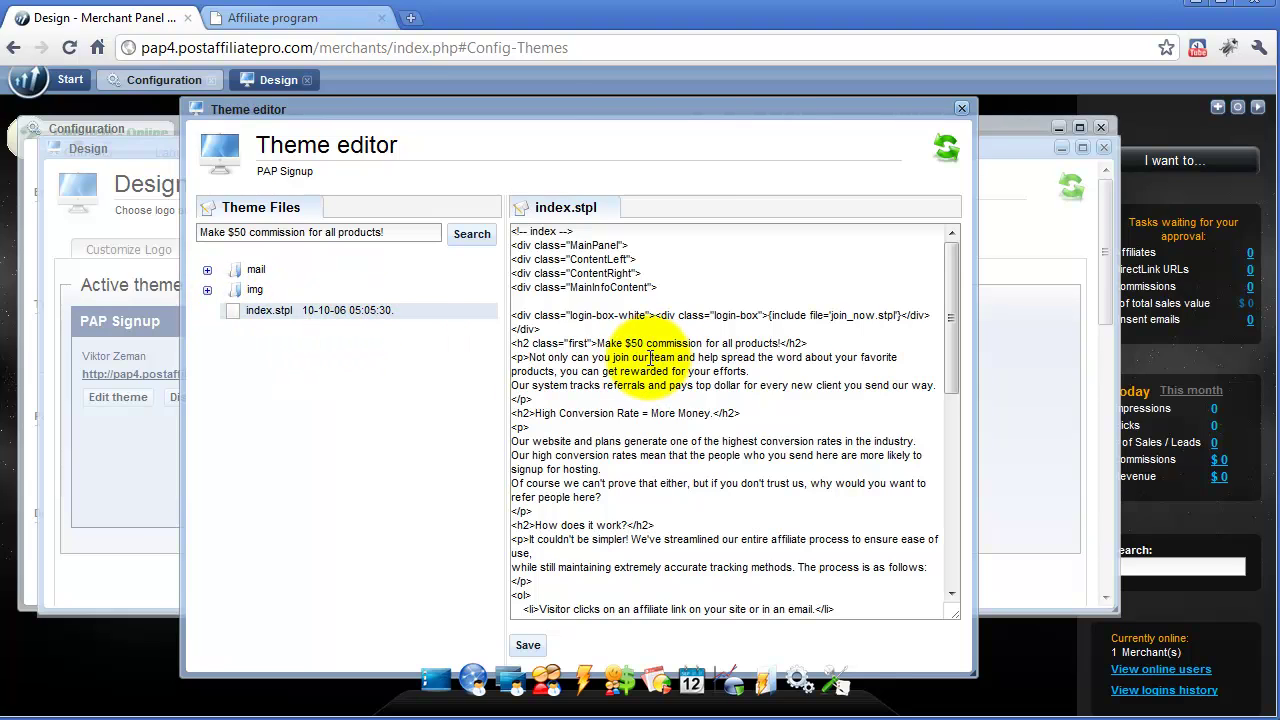
Select the High Conversion Rate section on the live affiliate homepage for reference
{"action": "left_click", "coordinate": [280, 17]}
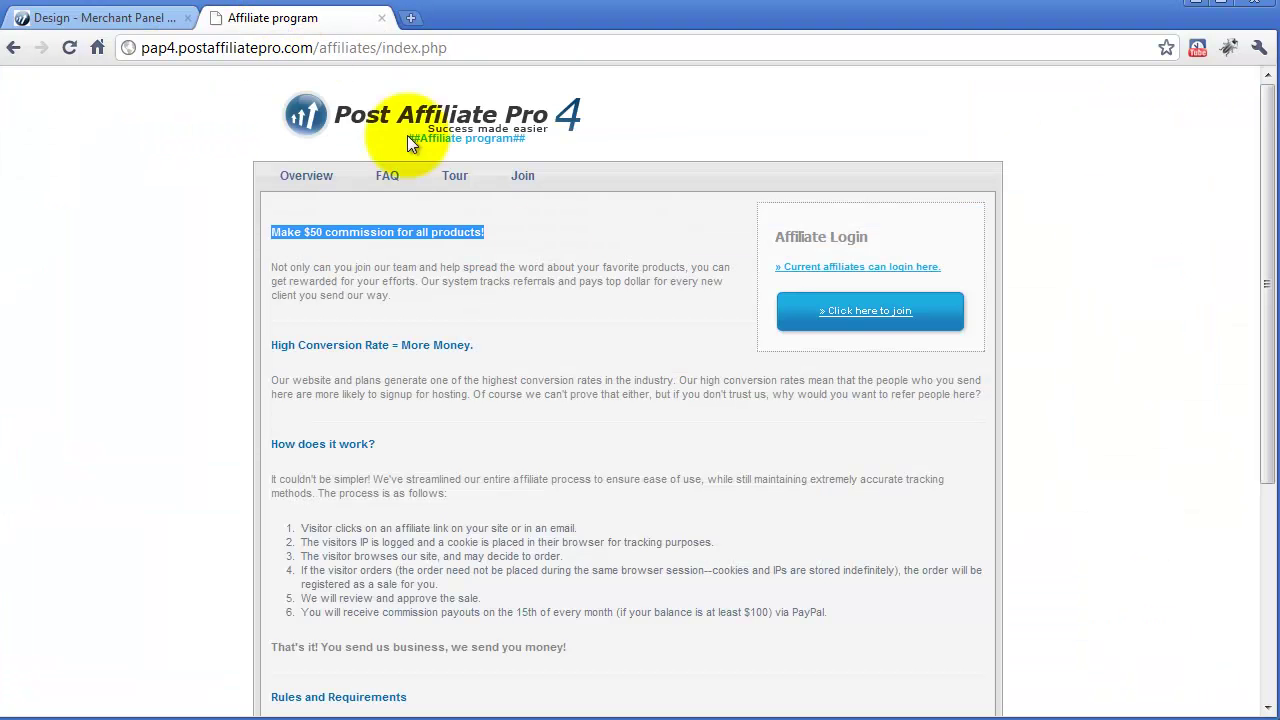
{"action": "left_click_drag", "start_coordinate": [270, 343], "coordinate": [960, 398]}
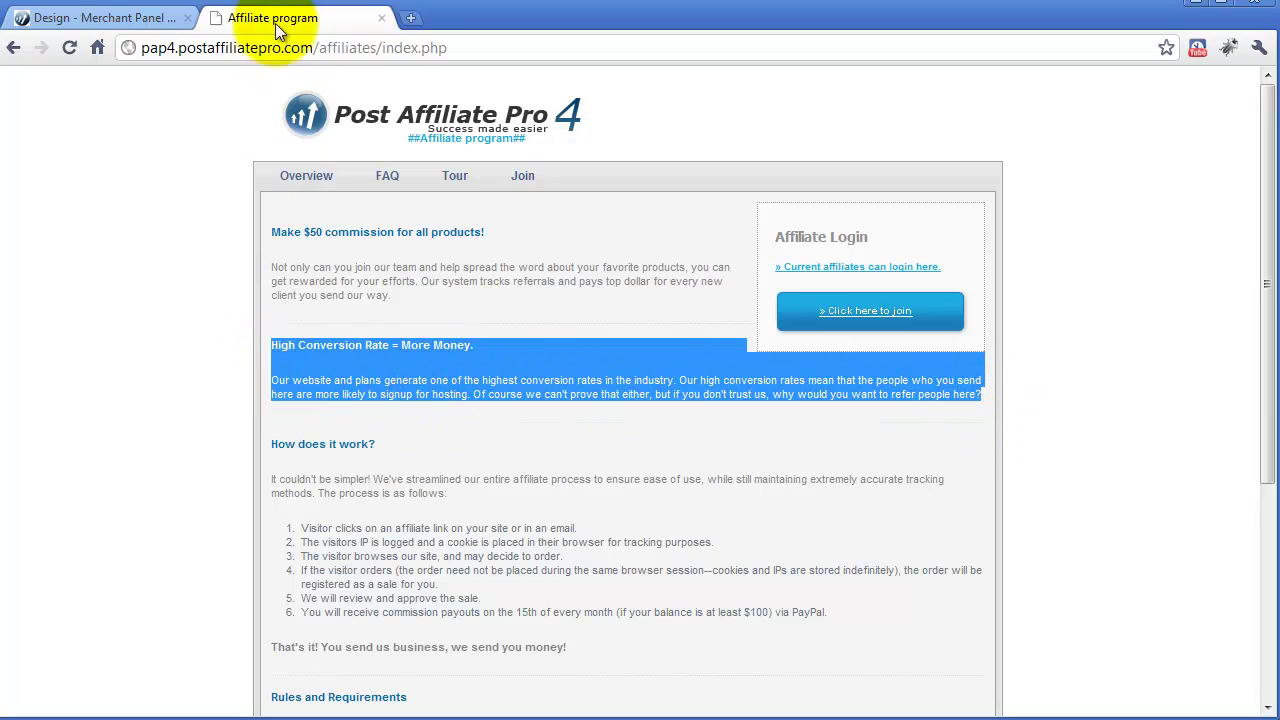
{"action": "left_click", "coordinate": [120, 18]}
Delete the <h2>High Conversion Rate</h2> block and its <p> from index.stpl, then save
{"action": "left_click", "coordinate": [623, 385]}
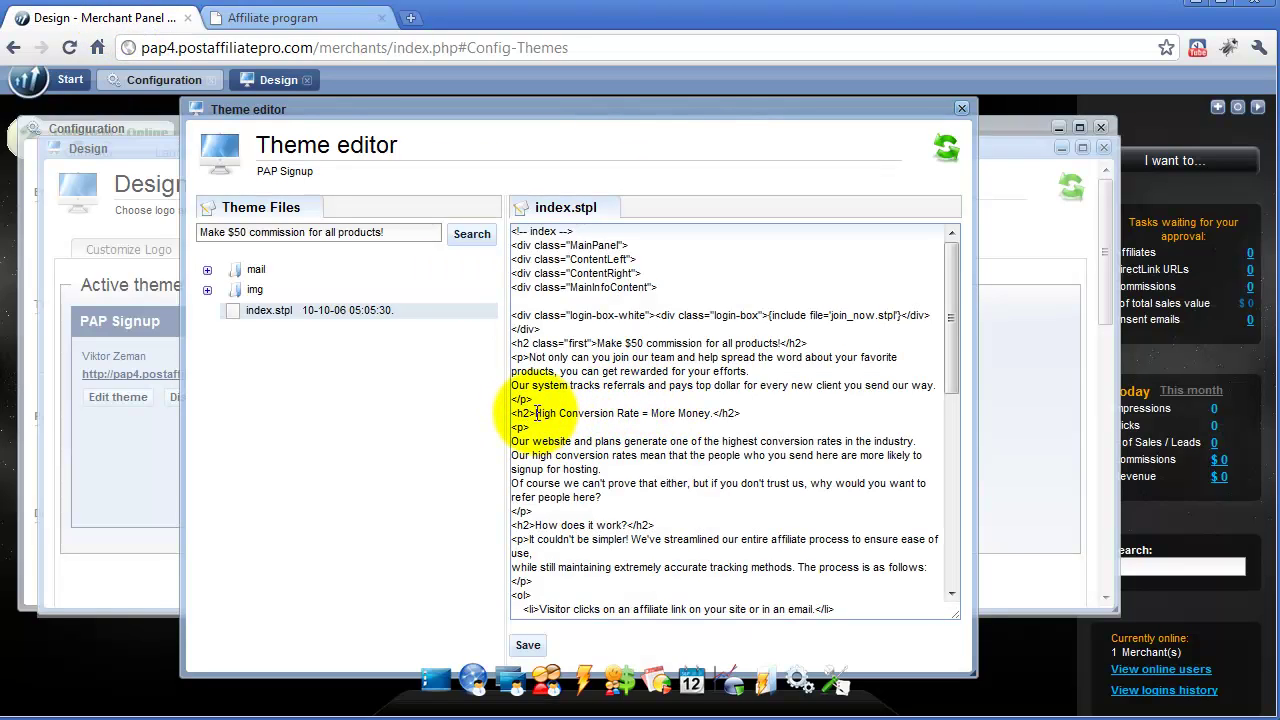
{"action": "mouse_move", "coordinate": [508, 413]}
{"action": "left_mouse_down"}
{"action": "mouse_move", "coordinate": [539, 425]}
{"action": "mouse_move", "coordinate": [546, 511]}
{"action": "left_mouse_up"}
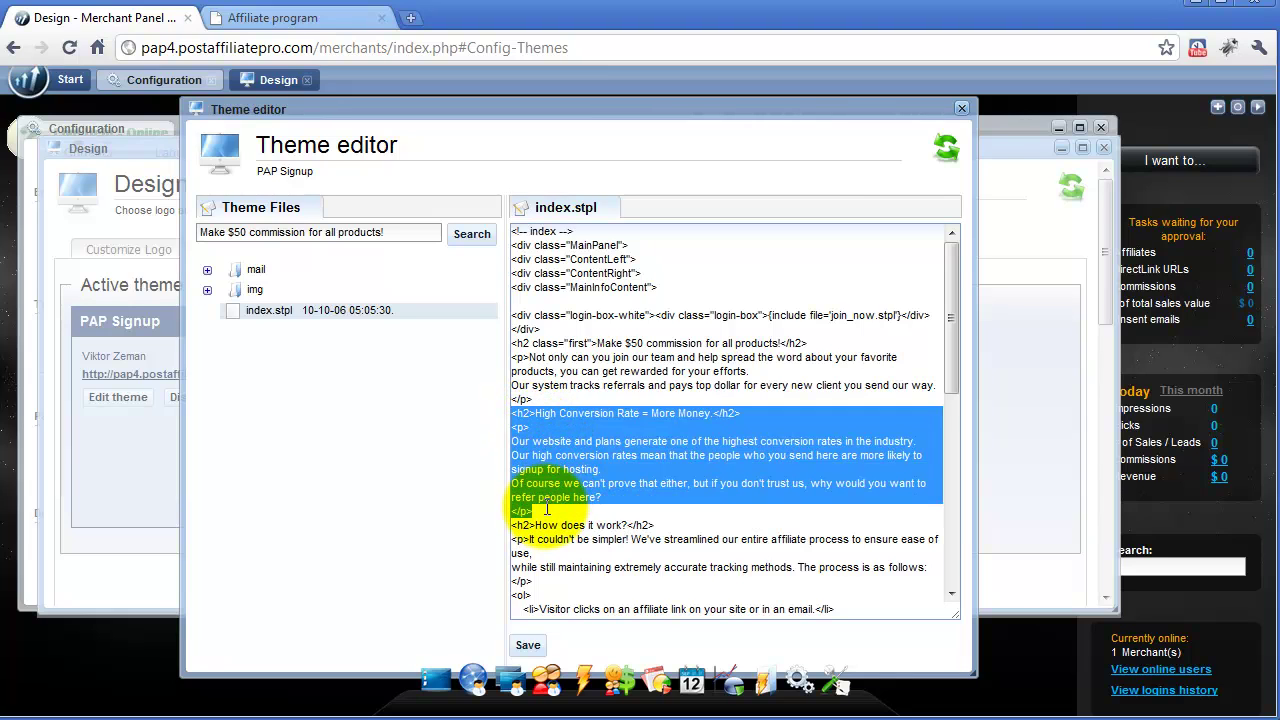
{"action": "key", "text": "Delete"}
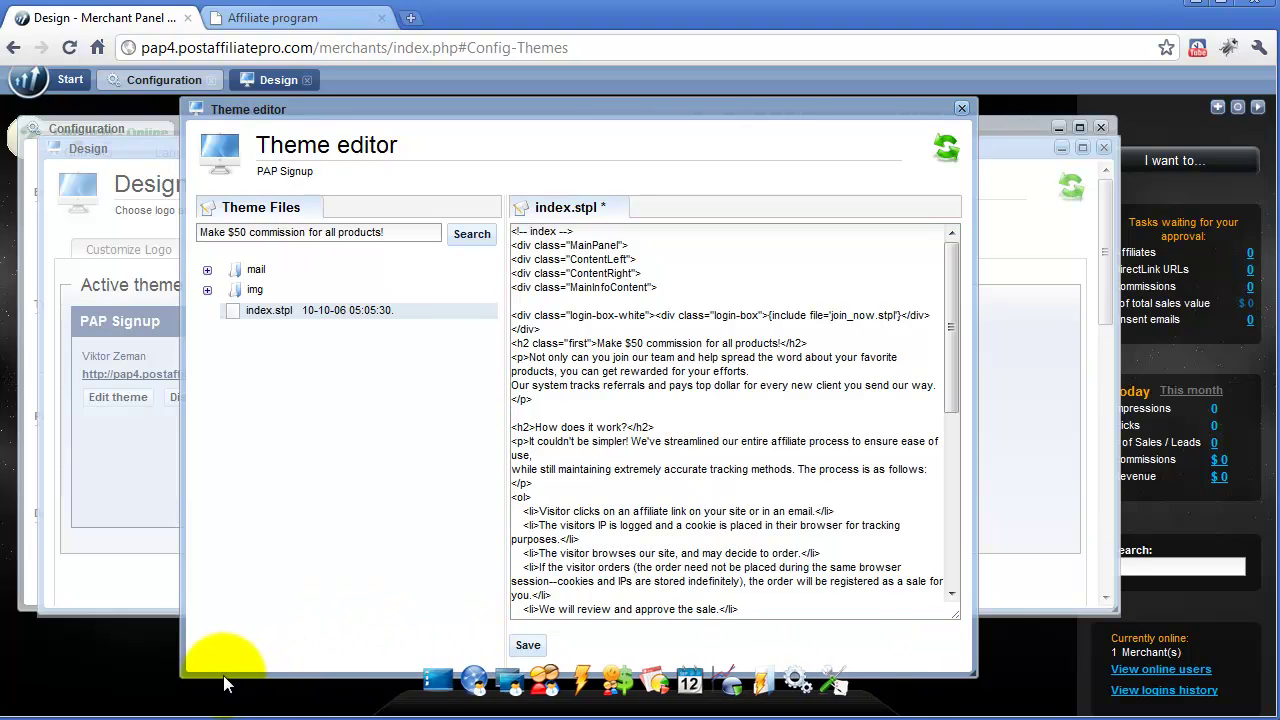
{"action": "left_click_drag", "start_coordinate": [968, 638], "coordinate": [1024, 603]}
{"action": "scroll", "coordinate": [695, 443], "scroll_direction": "down", "scroll_amount": 5}
{"action": "scroll", "coordinate": [695, 443], "scroll_direction": "up", "scroll_amount": 5}
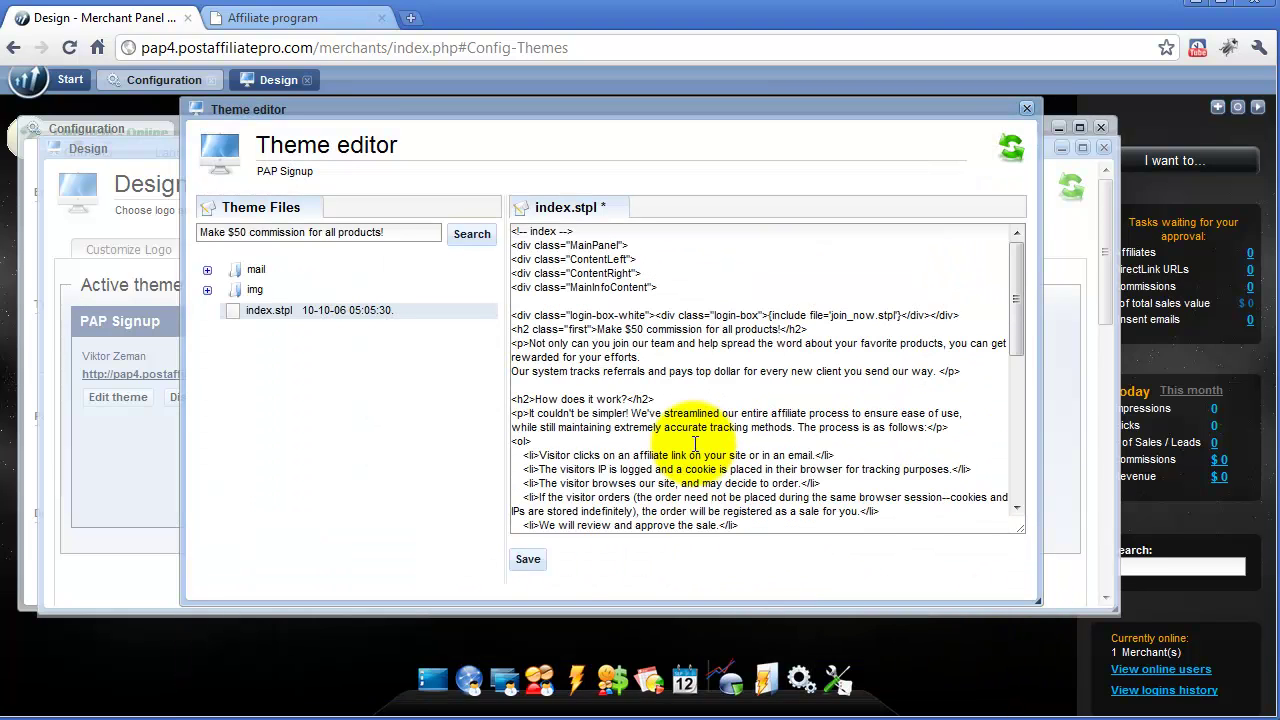
{"action": "left_click", "coordinate": [528, 560]}
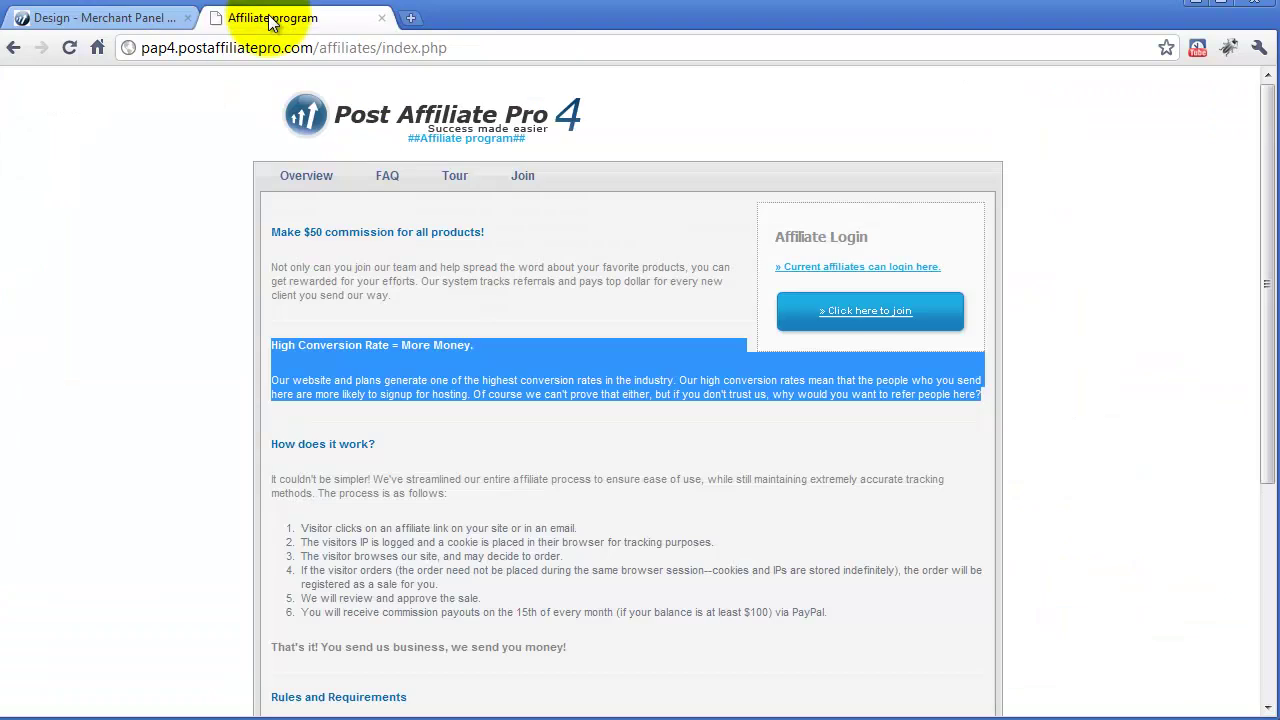
Reload the affiliate homepage to confirm High Conversion Rate is gone, then review index.stpl
{"action": "left_click", "coordinate": [275, 17]}
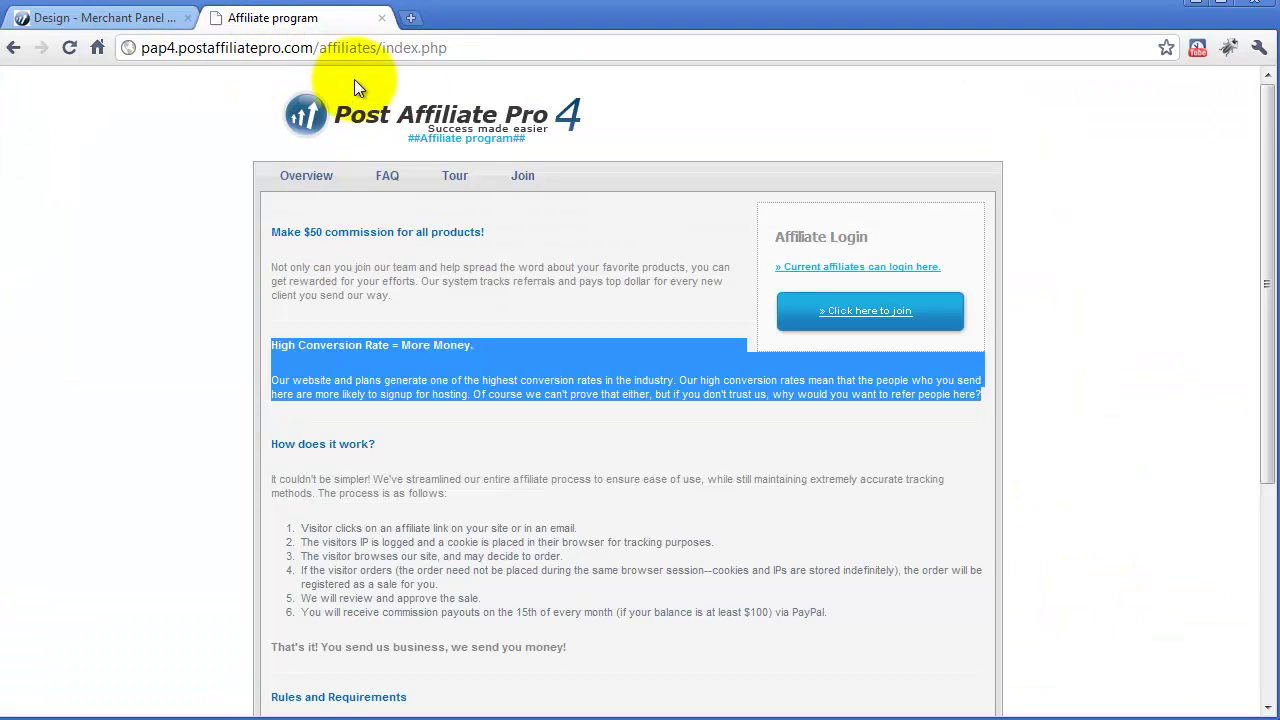
{"action": "left_click", "coordinate": [68, 46]}
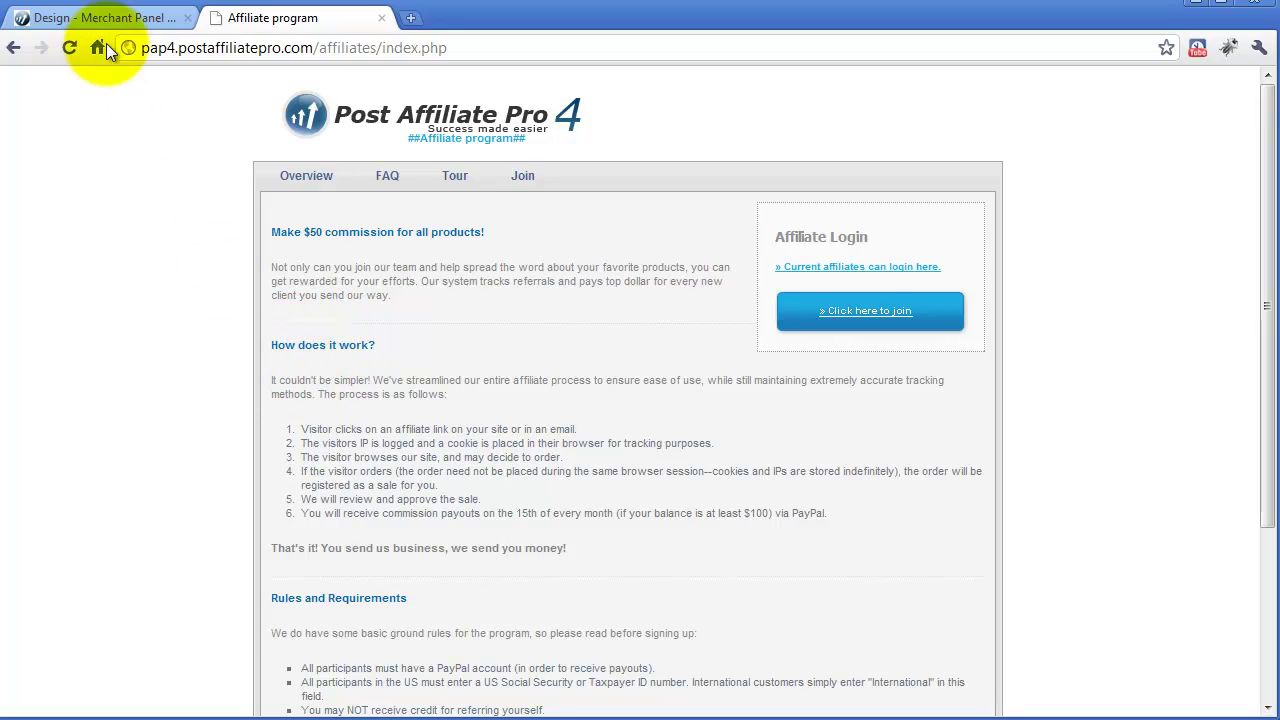
{"action": "left_click", "coordinate": [88, 20]}
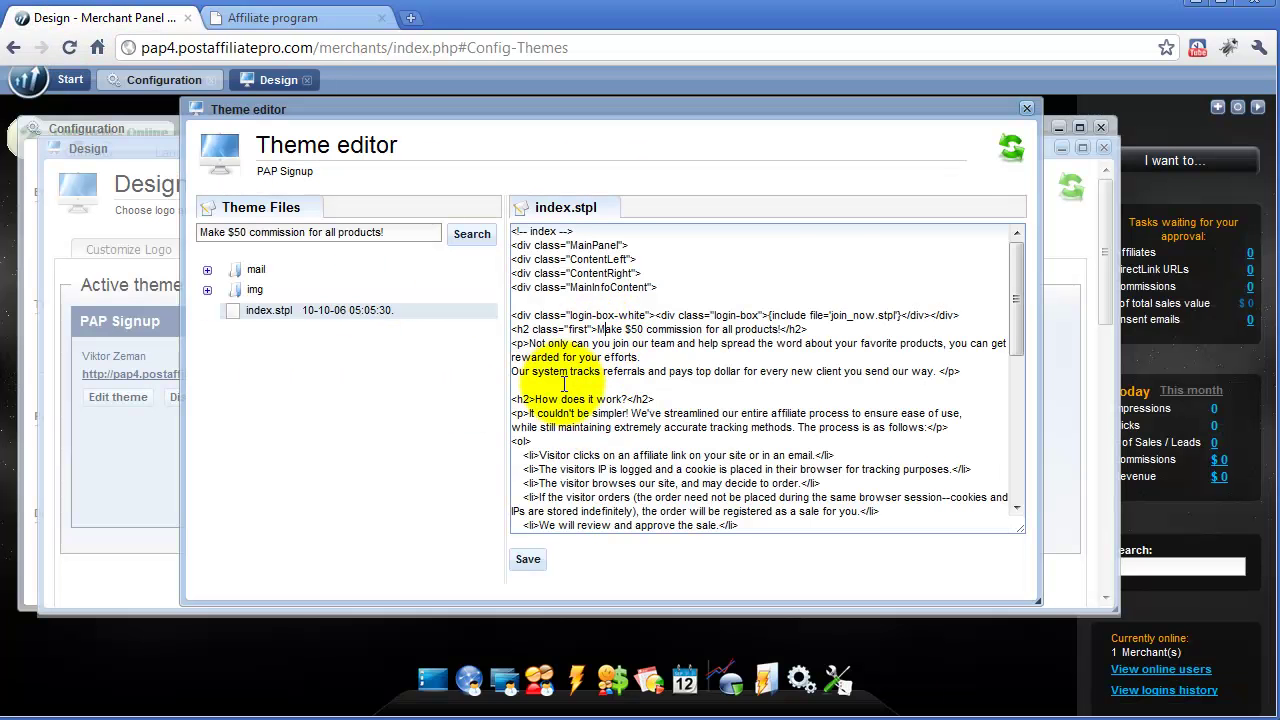
{"action": "scroll", "coordinate": [565, 390], "scroll_direction": "down", "scroll_amount": 1}
{"action": "scroll", "coordinate": [565, 390], "scroll_direction": "down", "scroll_amount": 5}
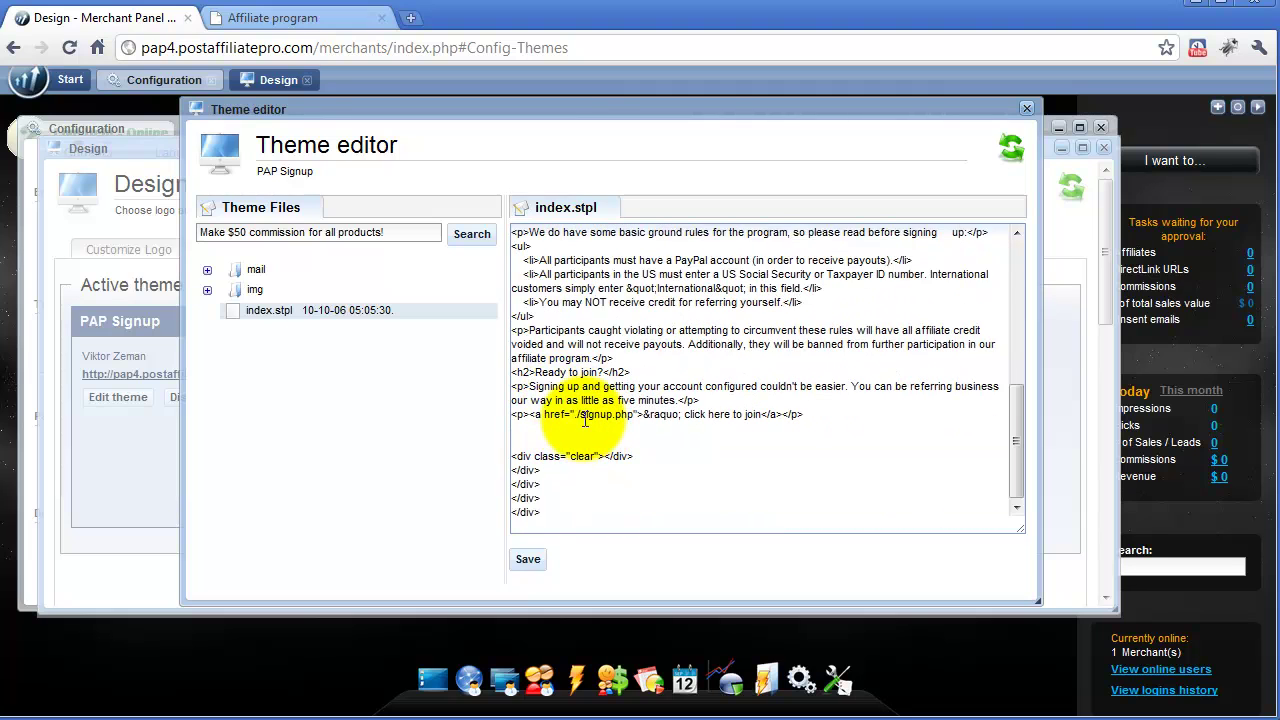
{"action": "scroll", "coordinate": [585, 420], "scroll_direction": "up", "scroll_amount": 4}
{"action": "scroll", "coordinate": [585, 400], "scroll_direction": "up", "scroll_amount": 5}
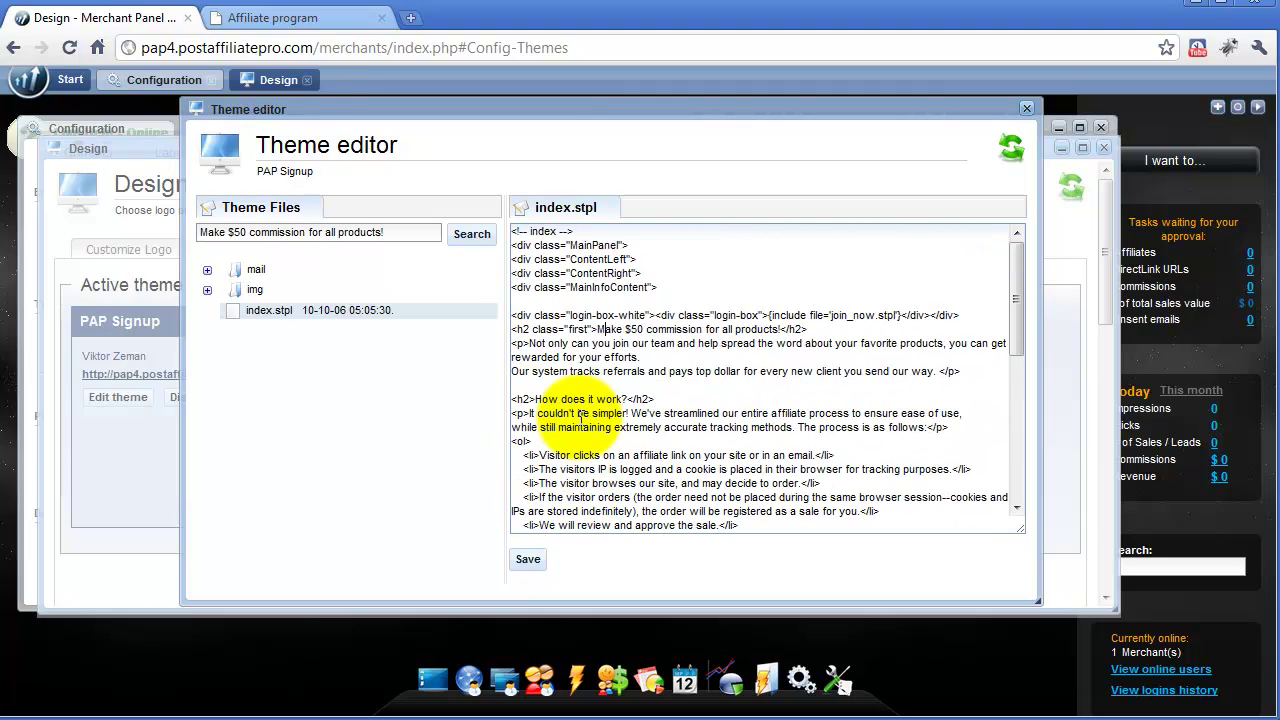
{"action": "left_click", "coordinate": [300, 17]}
Open the affiliate FAQ page and copy its 'Frequently Asked Questions' heading
{"action": "left_click", "coordinate": [386, 176]}
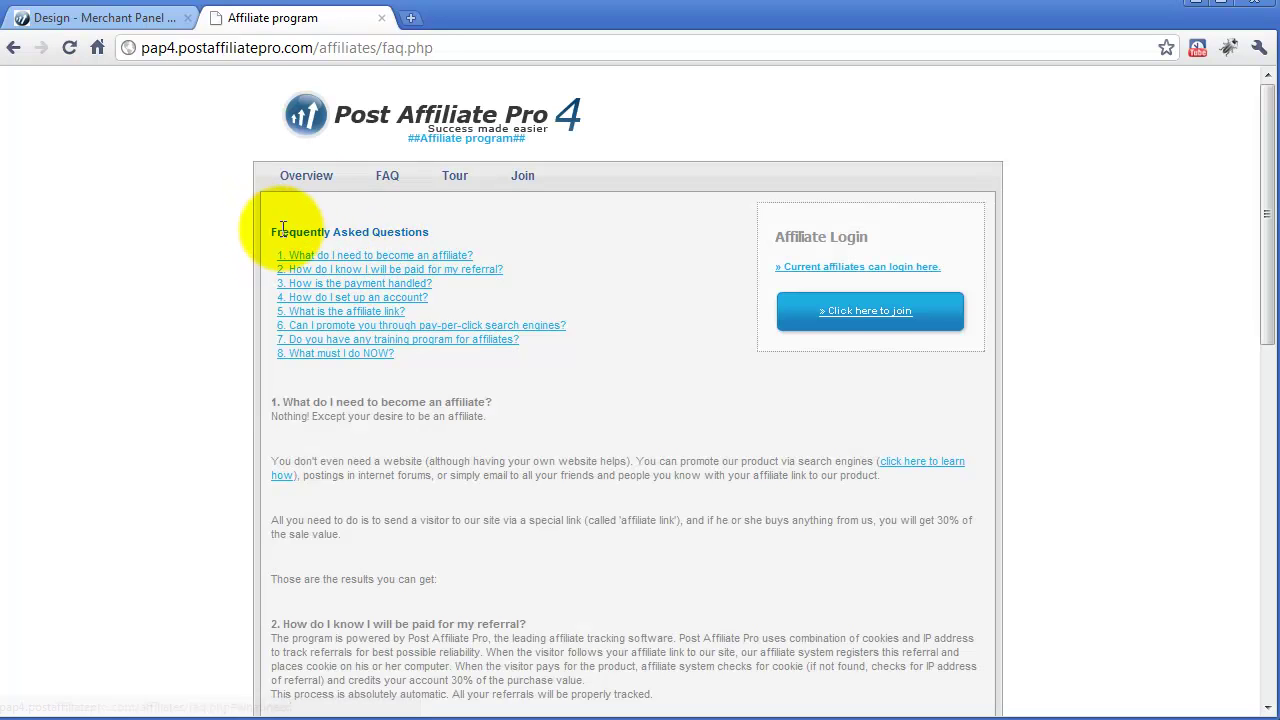
{"action": "left_click_drag", "start_coordinate": [273, 232], "coordinate": [430, 233]}
{"action": "key", "text": "ctrl+c"}
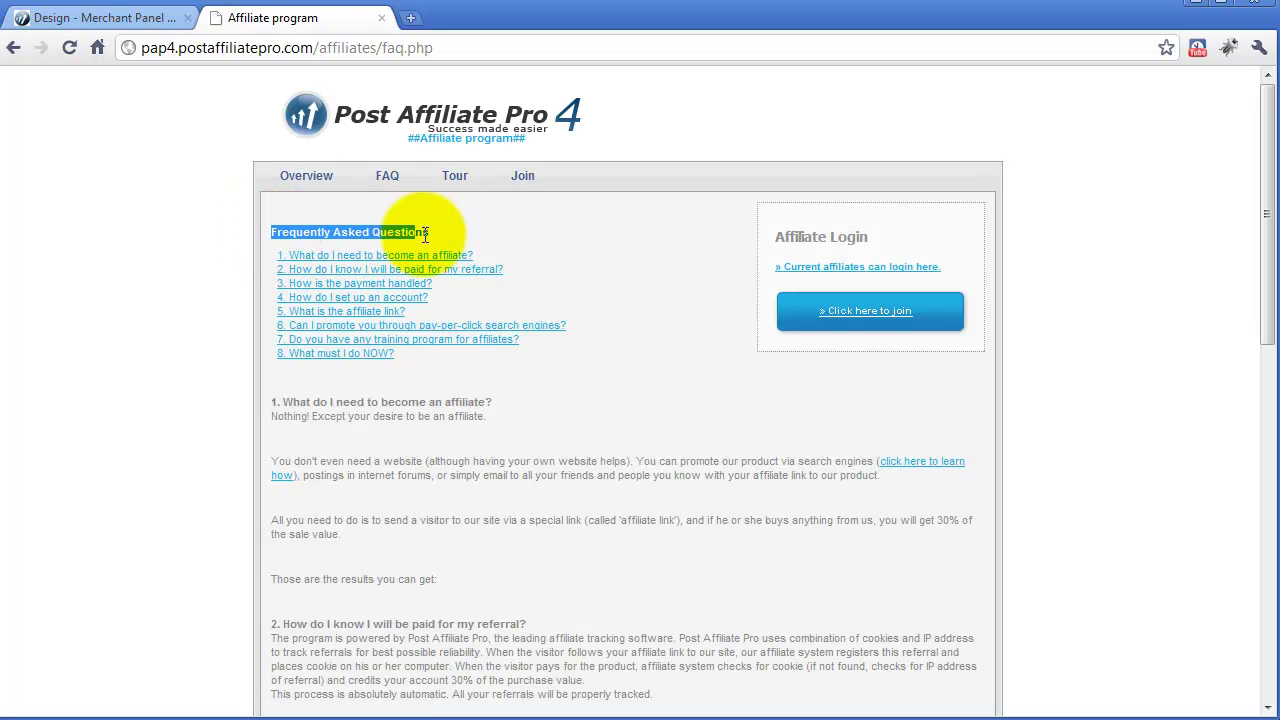
{"action": "left_click", "coordinate": [115, 18]}
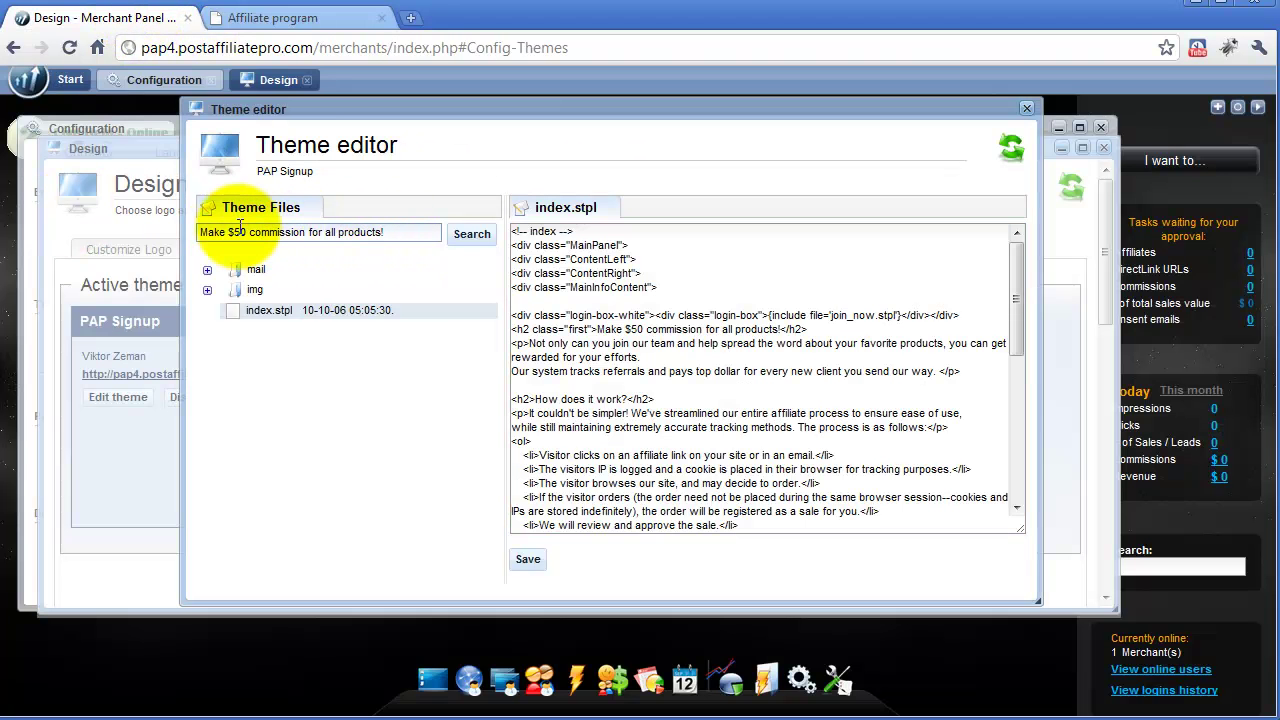
Search theme files for 'Frequently Asked Questions' and open faq_public.stpl, scrolling through its markup
{"action": "triple_click", "coordinate": [238, 232]}
{"action": "key", "text": "ctrl+v"}
{"action": "left_click", "coordinate": [458, 238]}
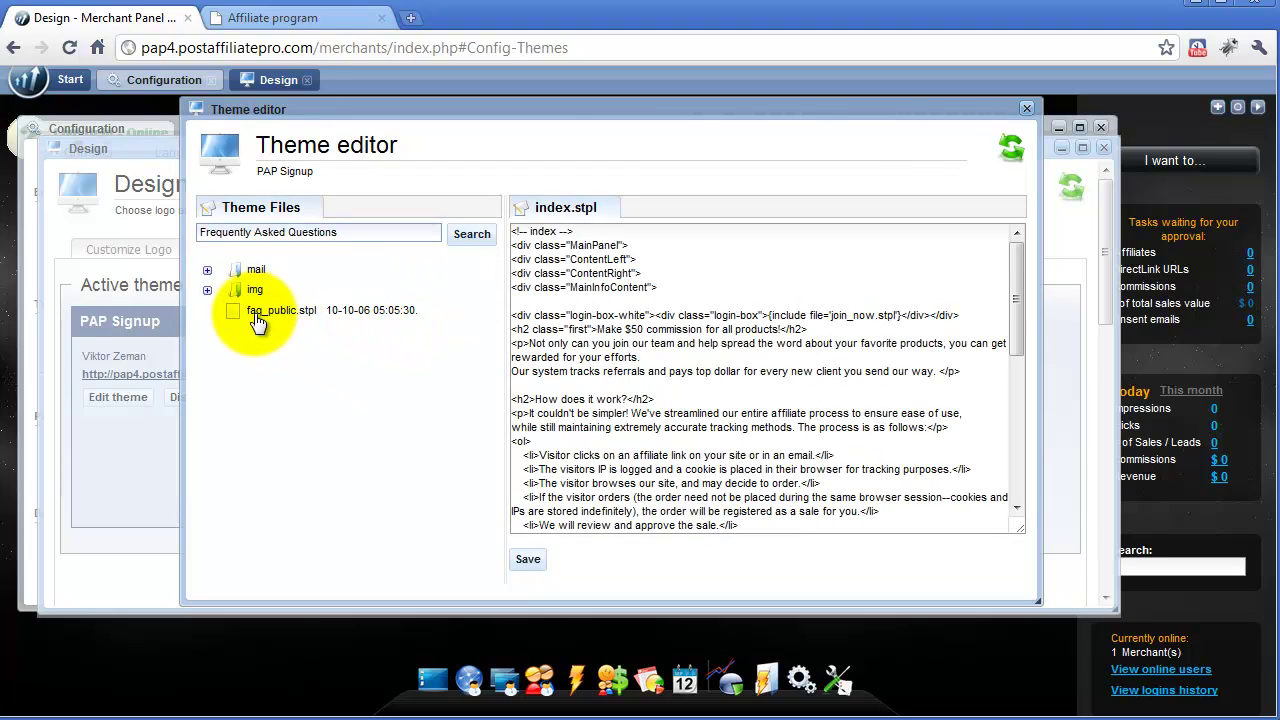
{"action": "left_click", "coordinate": [257, 312]}
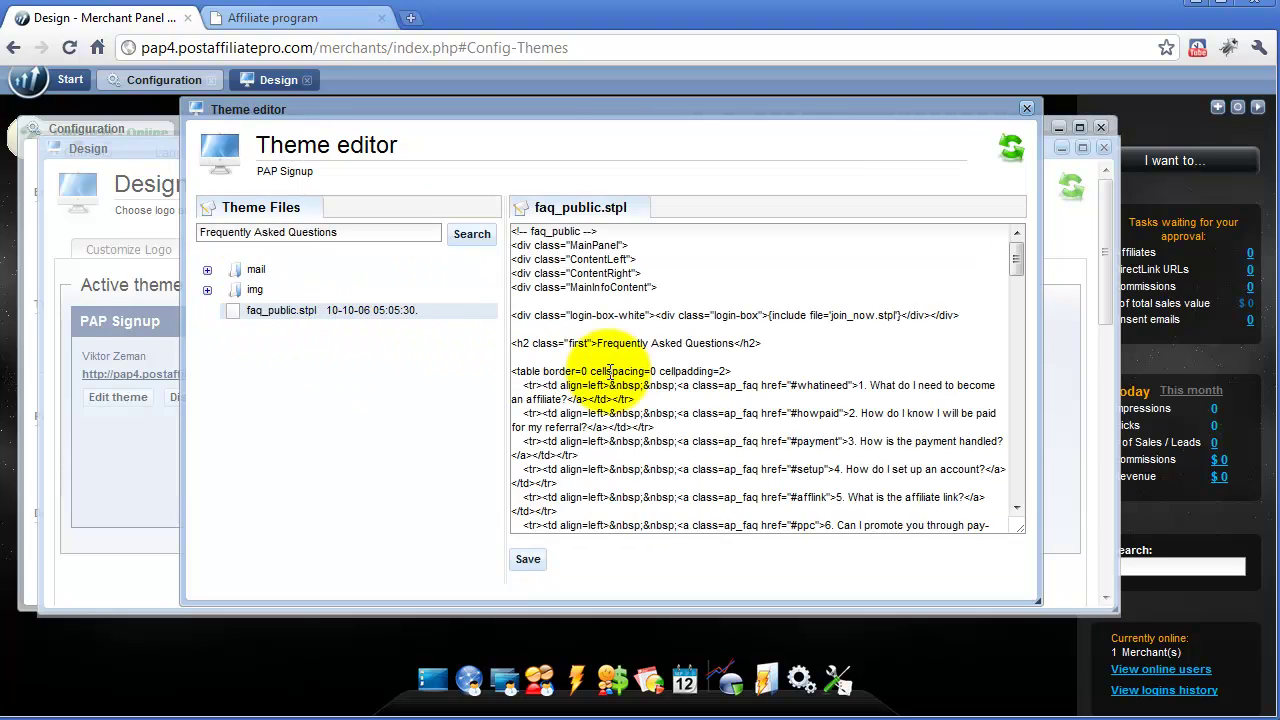
{"action": "scroll", "coordinate": [656, 347], "scroll_direction": "down", "scroll_amount": 3}
{"action": "scroll", "coordinate": [645, 348], "scroll_direction": "down", "scroll_amount": 5}
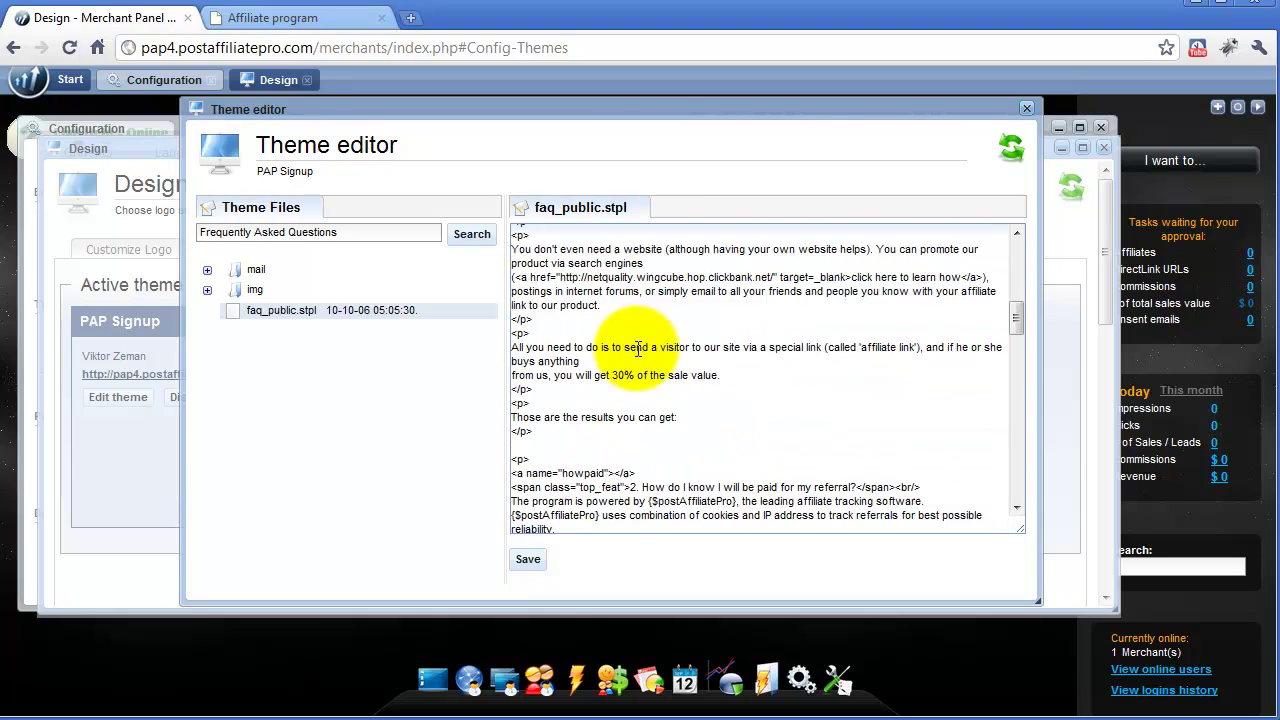
{"action": "scroll", "coordinate": [635, 350], "scroll_direction": "down", "scroll_amount": 5}
{"action": "scroll", "coordinate": [632, 349], "scroll_direction": "down", "scroll_amount": 2}
{"action": "scroll", "coordinate": [632, 348], "scroll_direction": "down", "scroll_amount": 4}
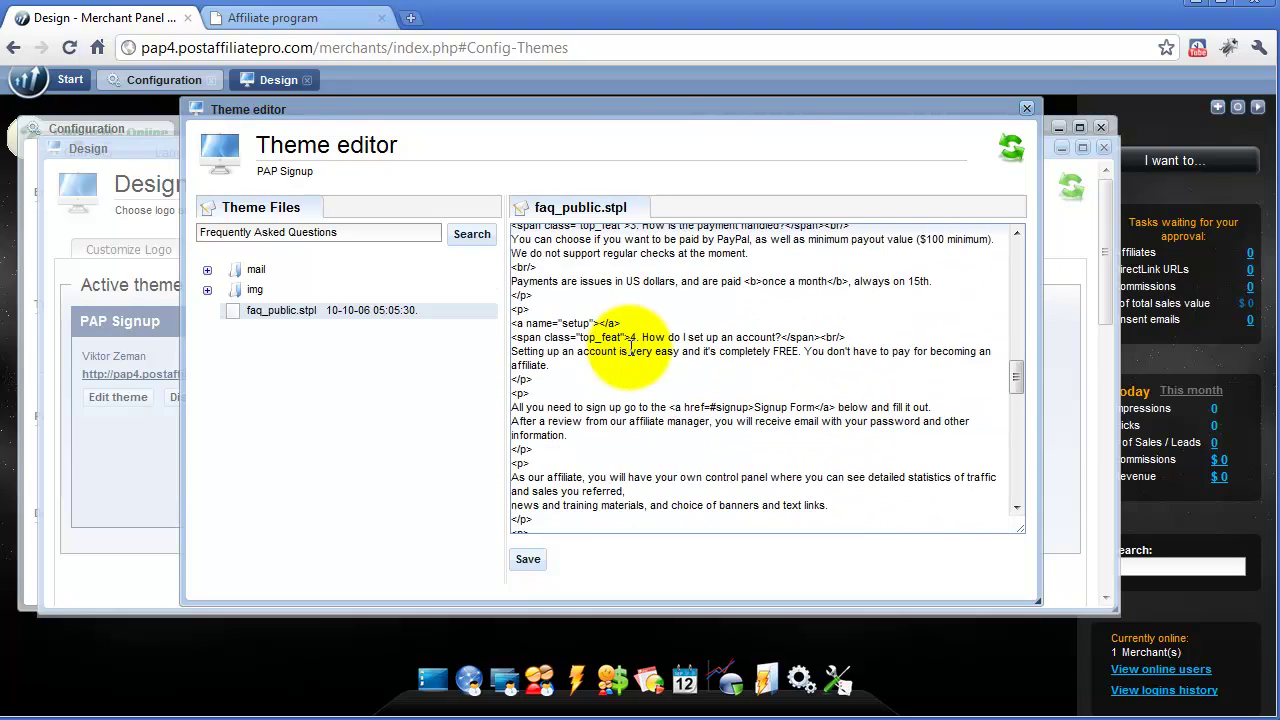
{"action": "scroll", "coordinate": [631, 346], "scroll_direction": "down", "scroll_amount": 5}
{"action": "scroll", "coordinate": [630, 343], "scroll_direction": "down", "scroll_amount": 5}
{"action": "scroll", "coordinate": [630, 343], "scroll_direction": "down", "scroll_amount": 2}
{"action": "scroll", "coordinate": [627, 349], "scroll_direction": "down", "scroll_amount": 4}
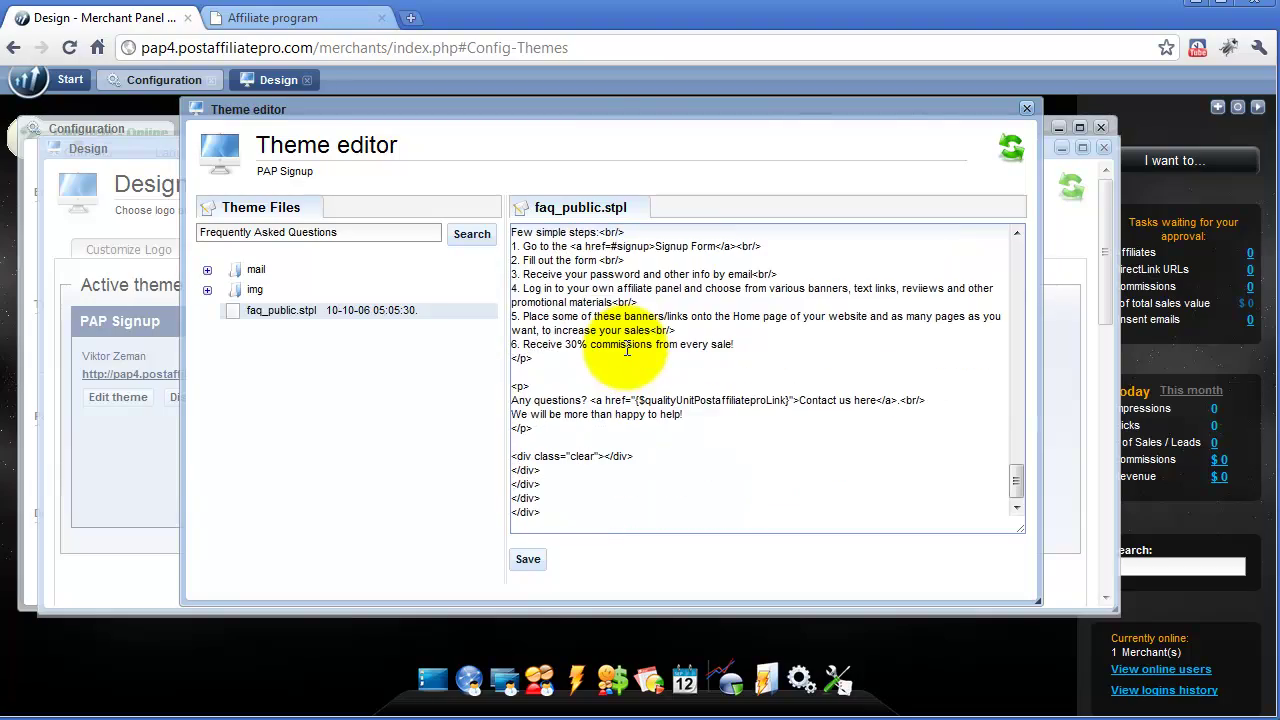